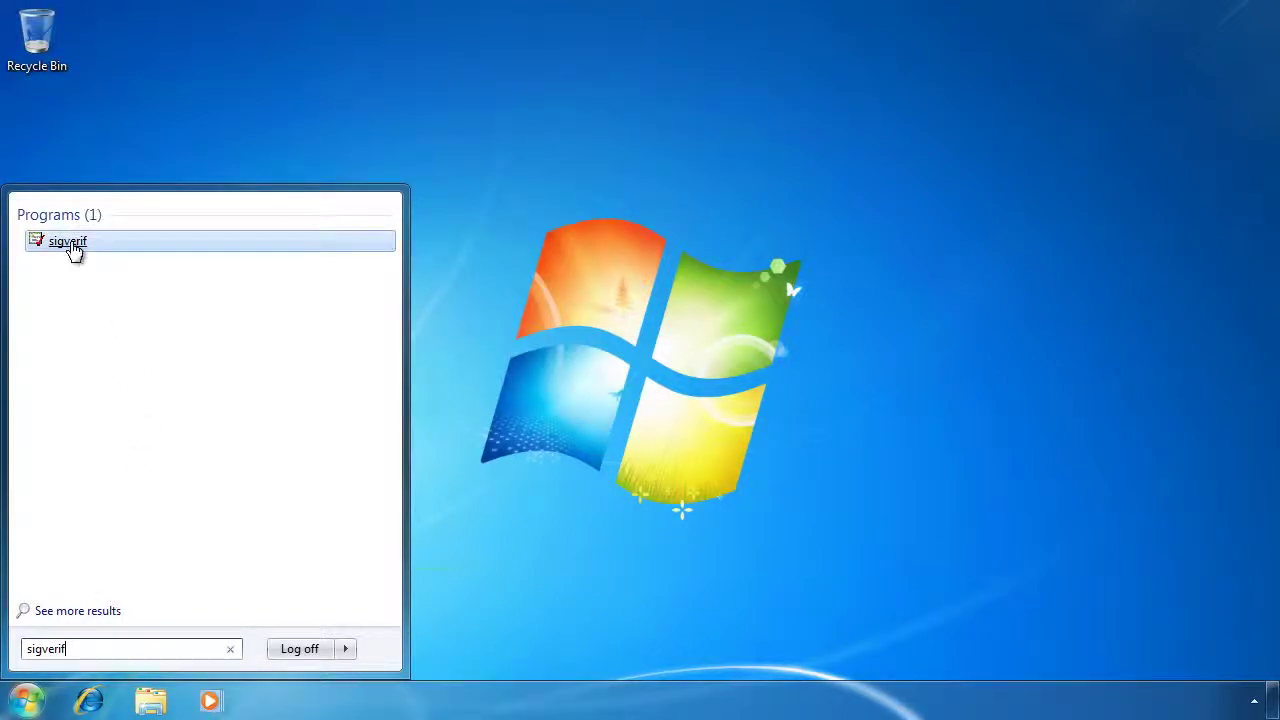
Open the sigverif File Signature Verification tool and scan the system files for missing digital signatures.
click(71, 245)
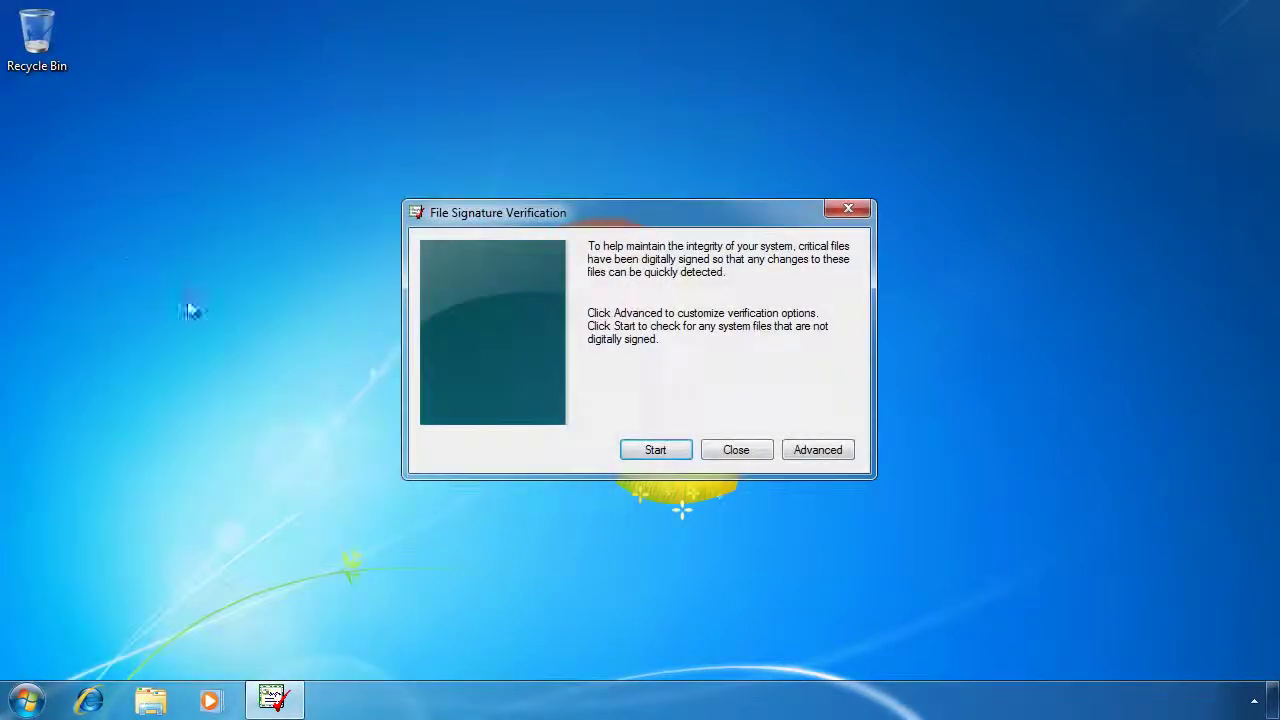
click(655, 450)
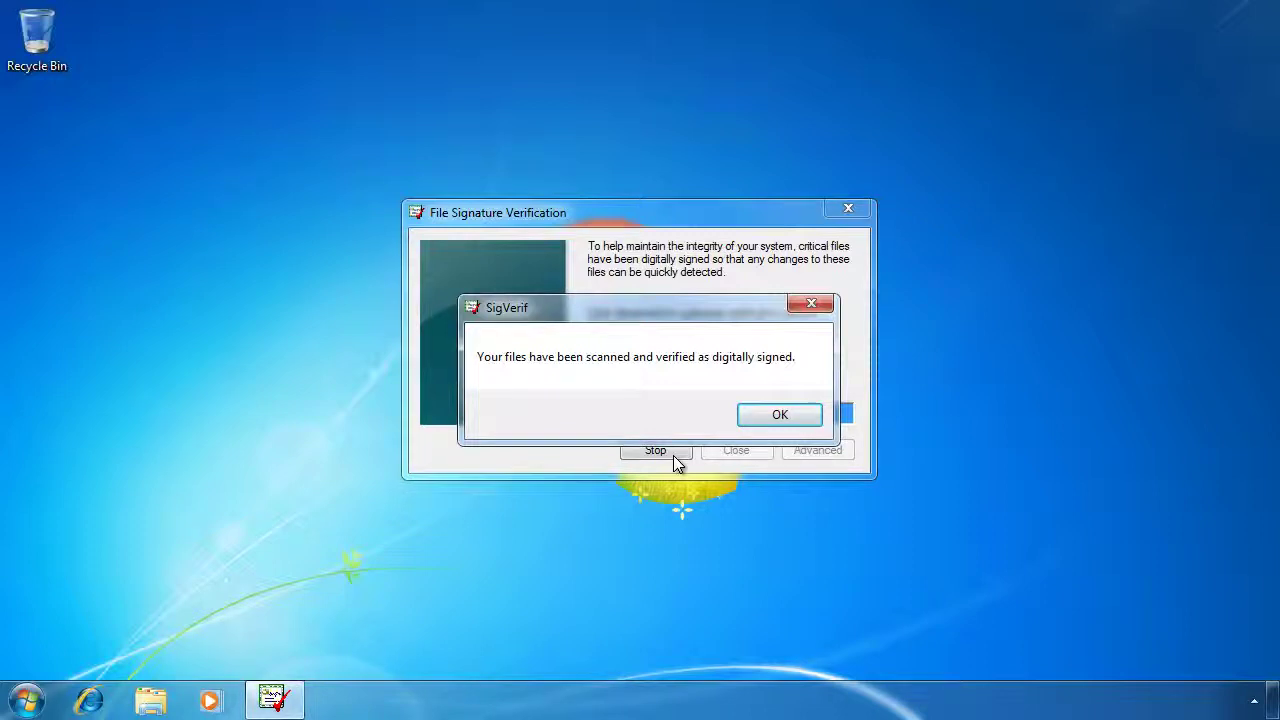
click(806, 416)
View the signature verification log SIGVERIF.TXT from the advanced settings, and close the log and the verification tool.
click(846, 453)
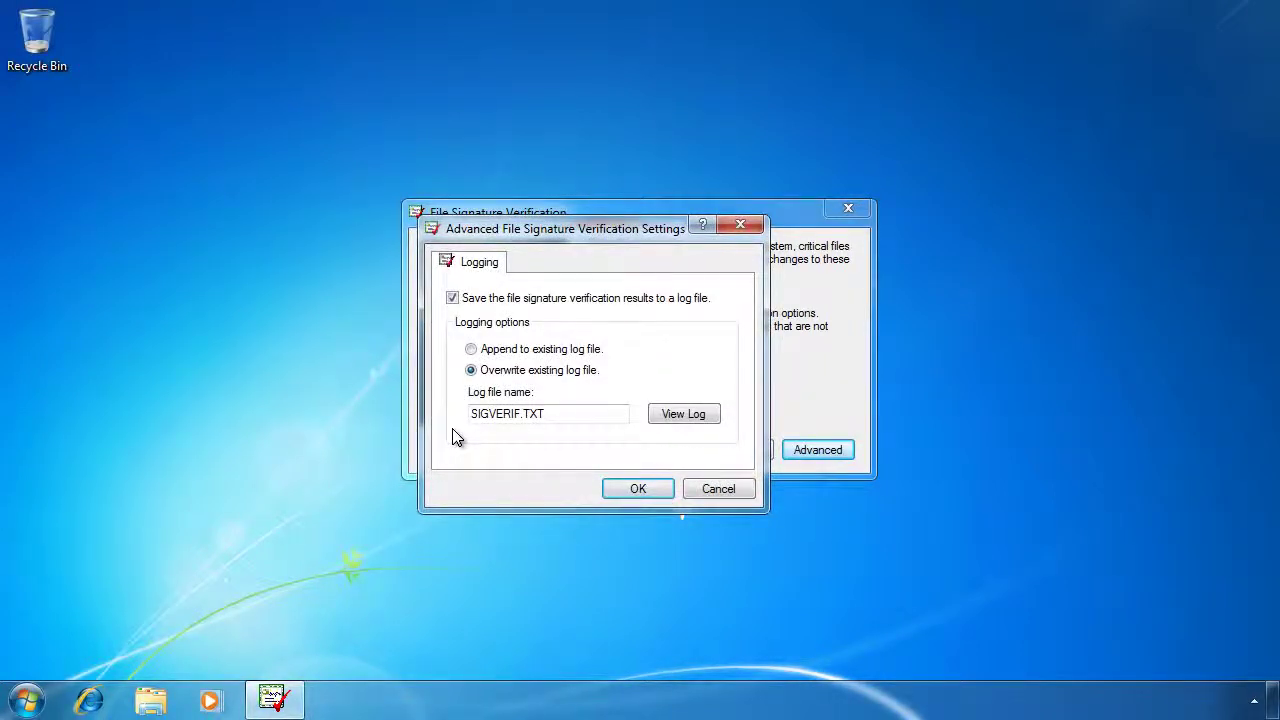
click(690, 416)
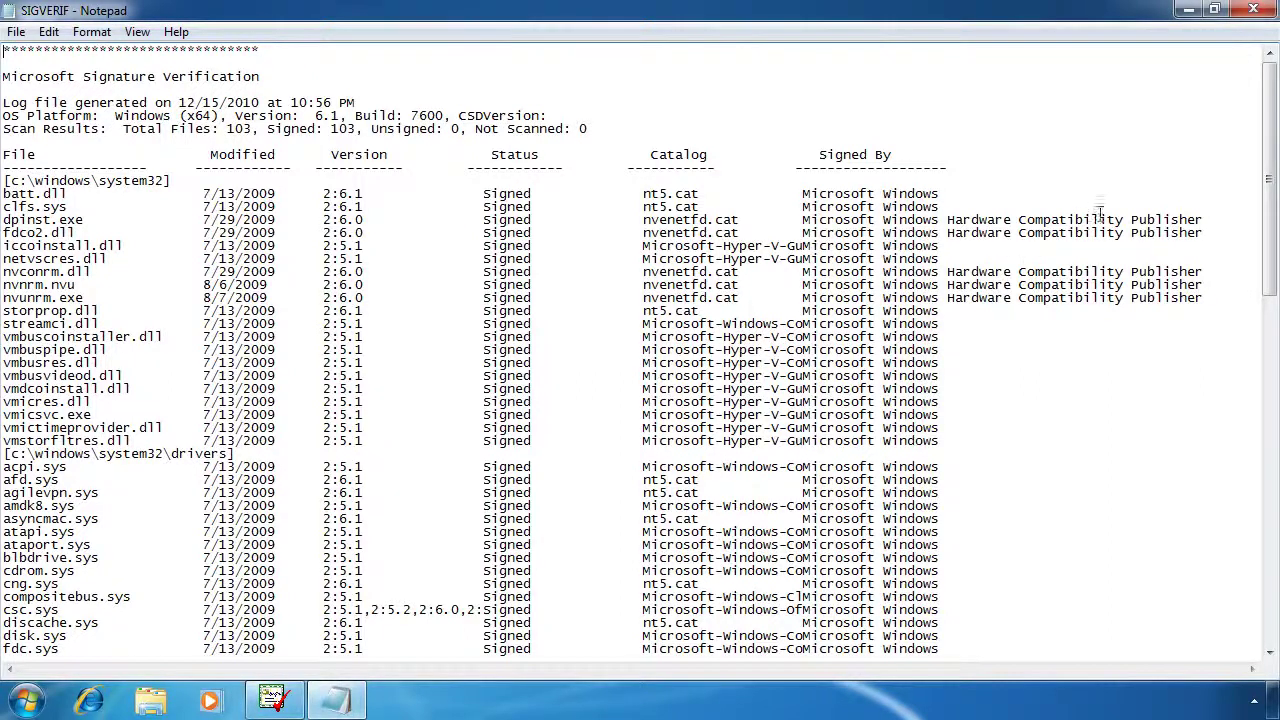
click(1254, 10)
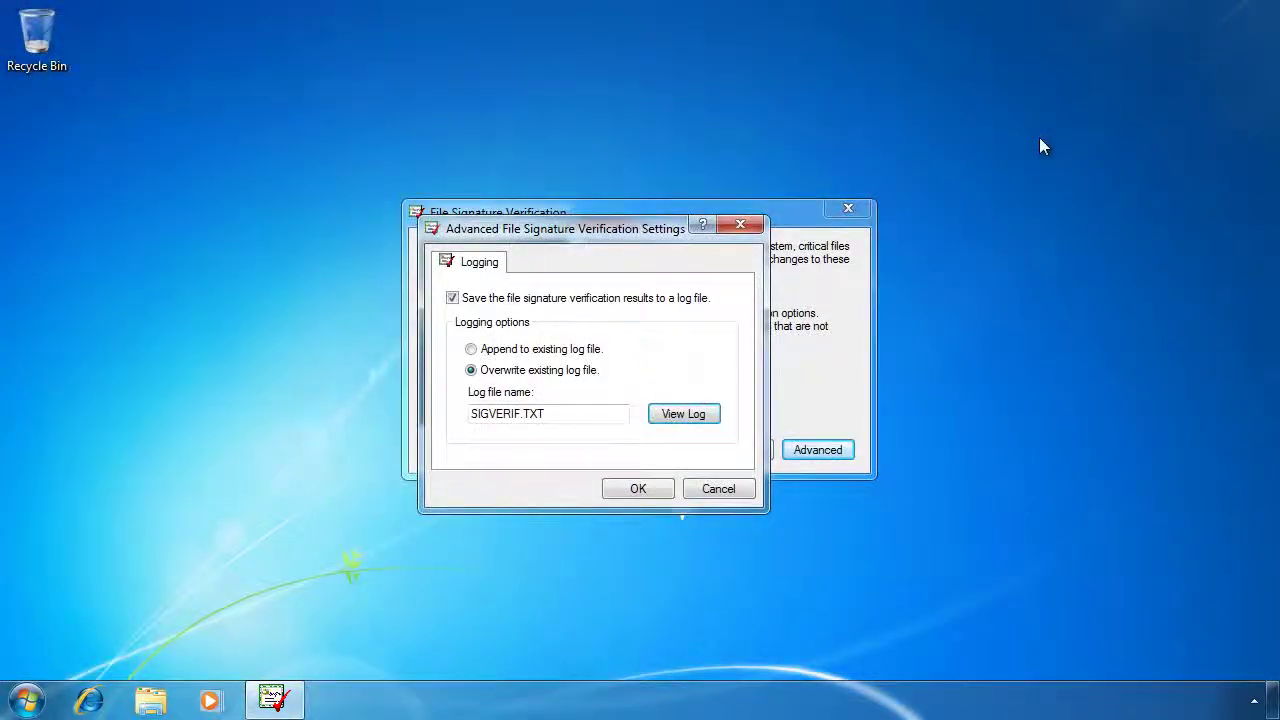
click(740, 224)
click(737, 449)
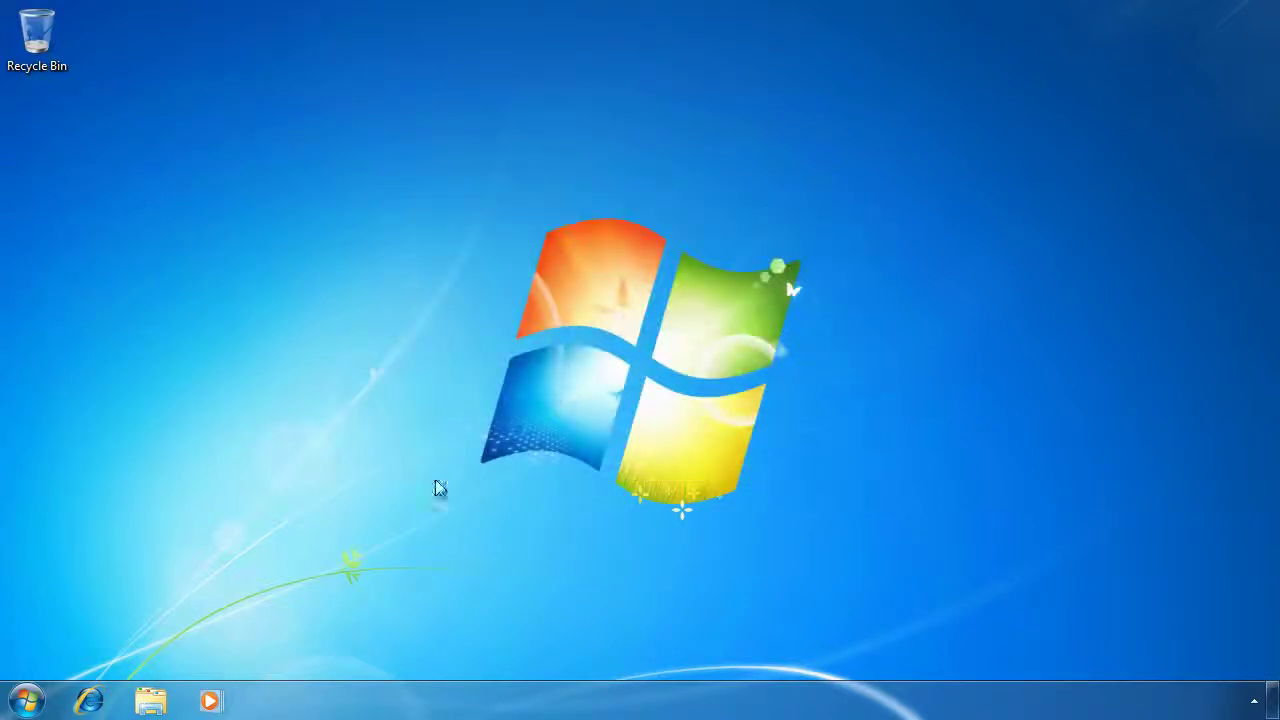
Launch dxdiag with the check for digitally signed drivers accepted, and switch to its 64-bit version.
click(27, 702)
text(dxdiag)
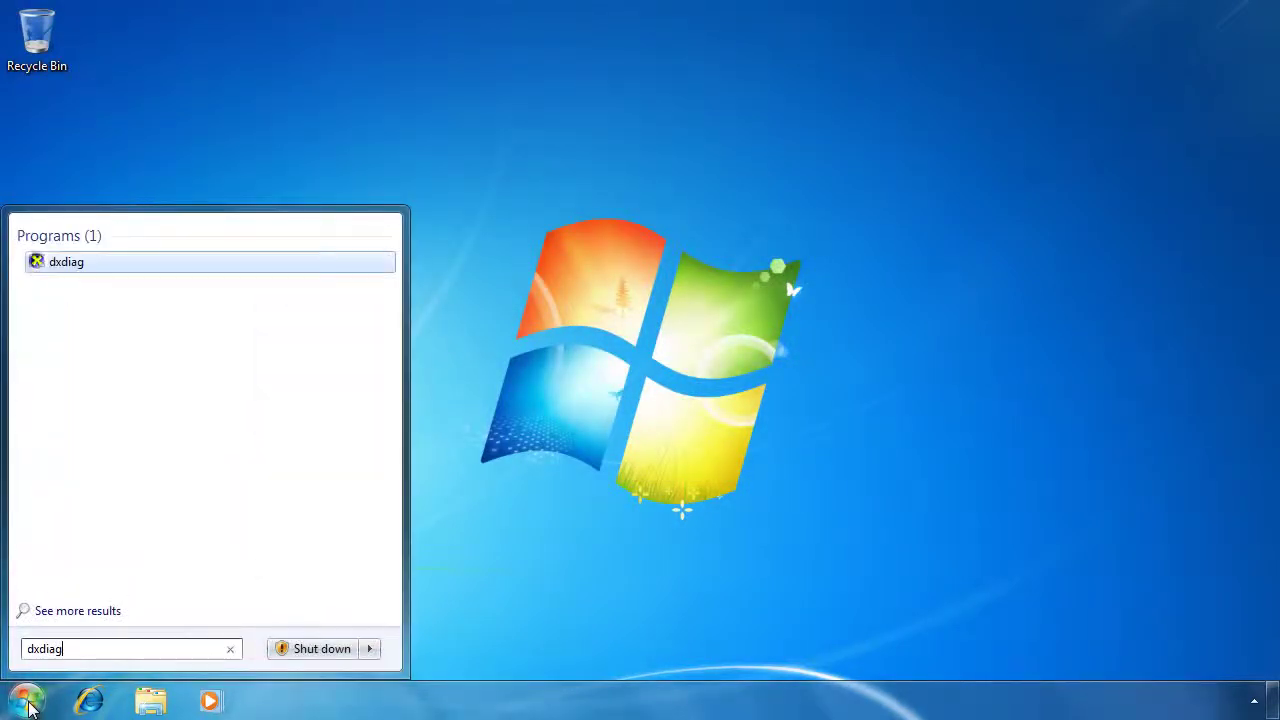
click(75, 266)
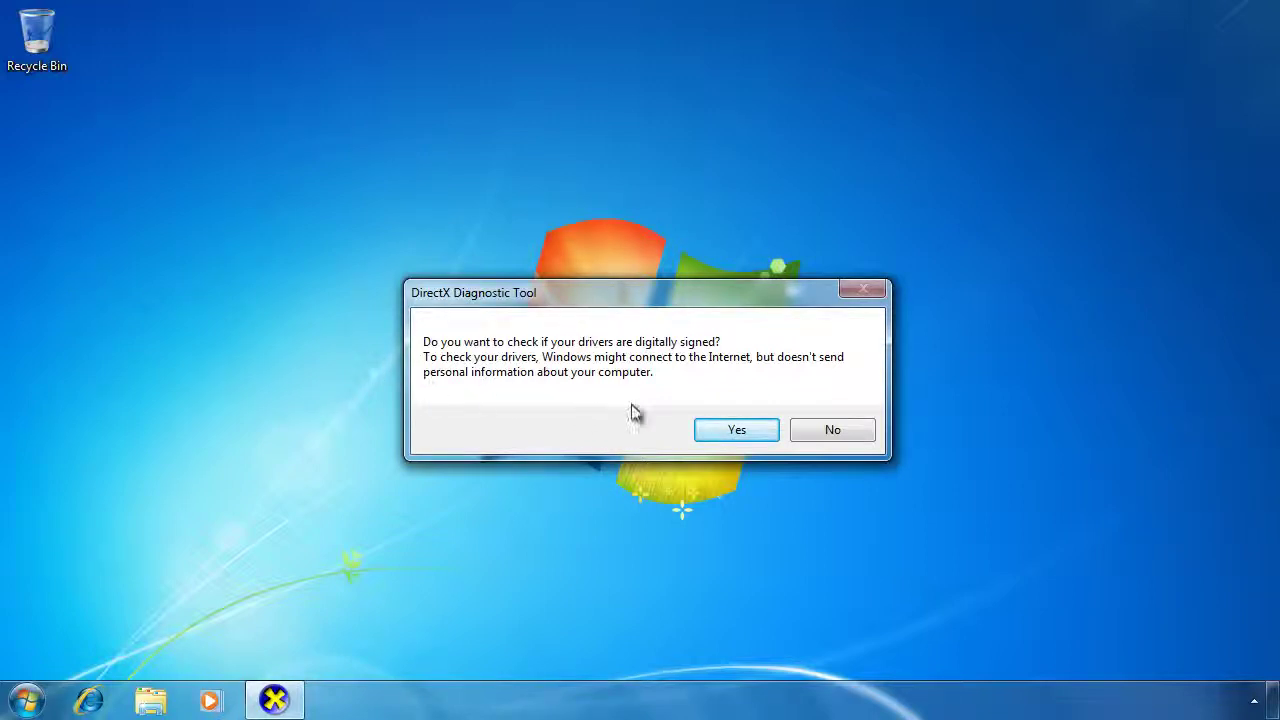
click(746, 429)
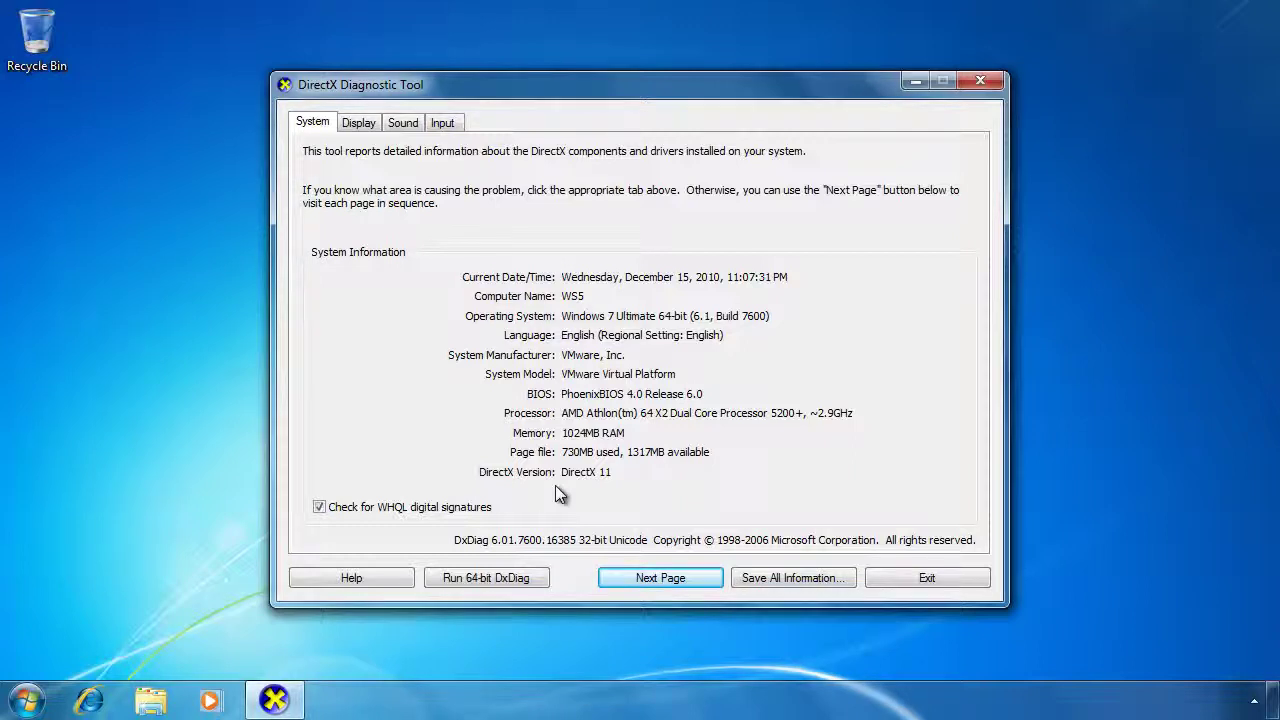
click(443, 588)
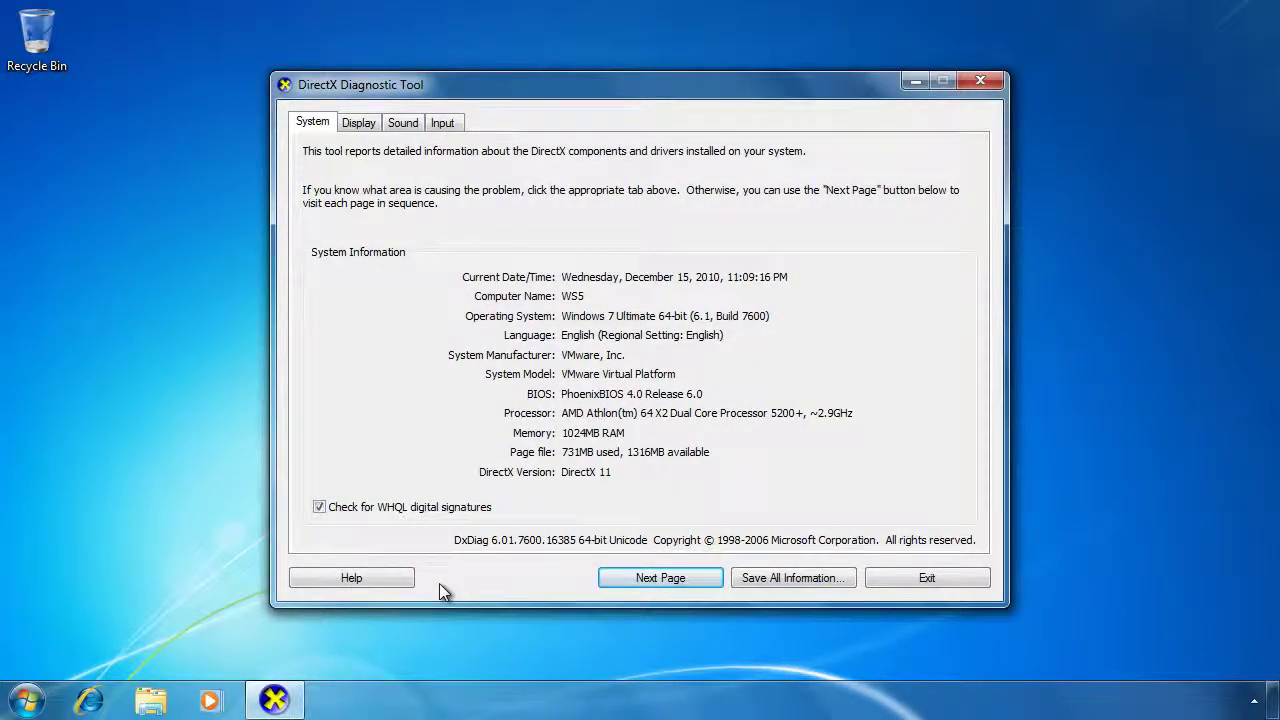
Review the display, sound and input device information in the DirectX Diagnostic Tool, and exit it.
click(358, 124)
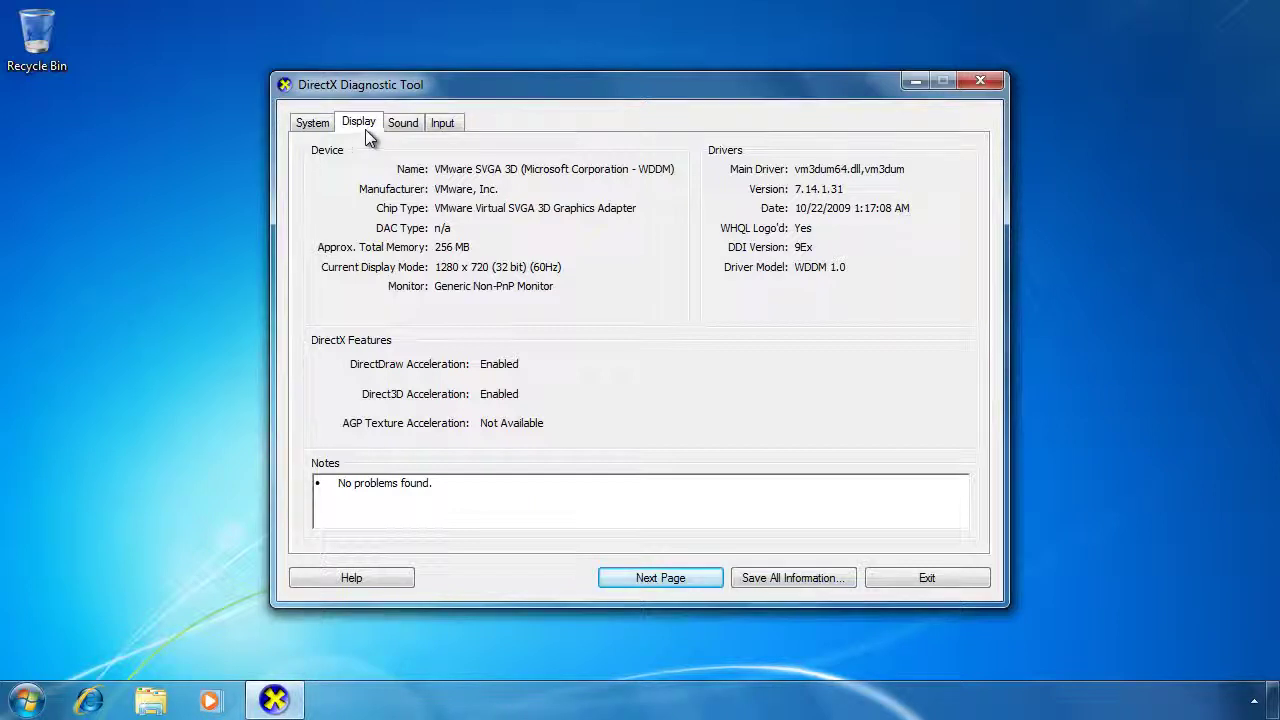
click(402, 127)
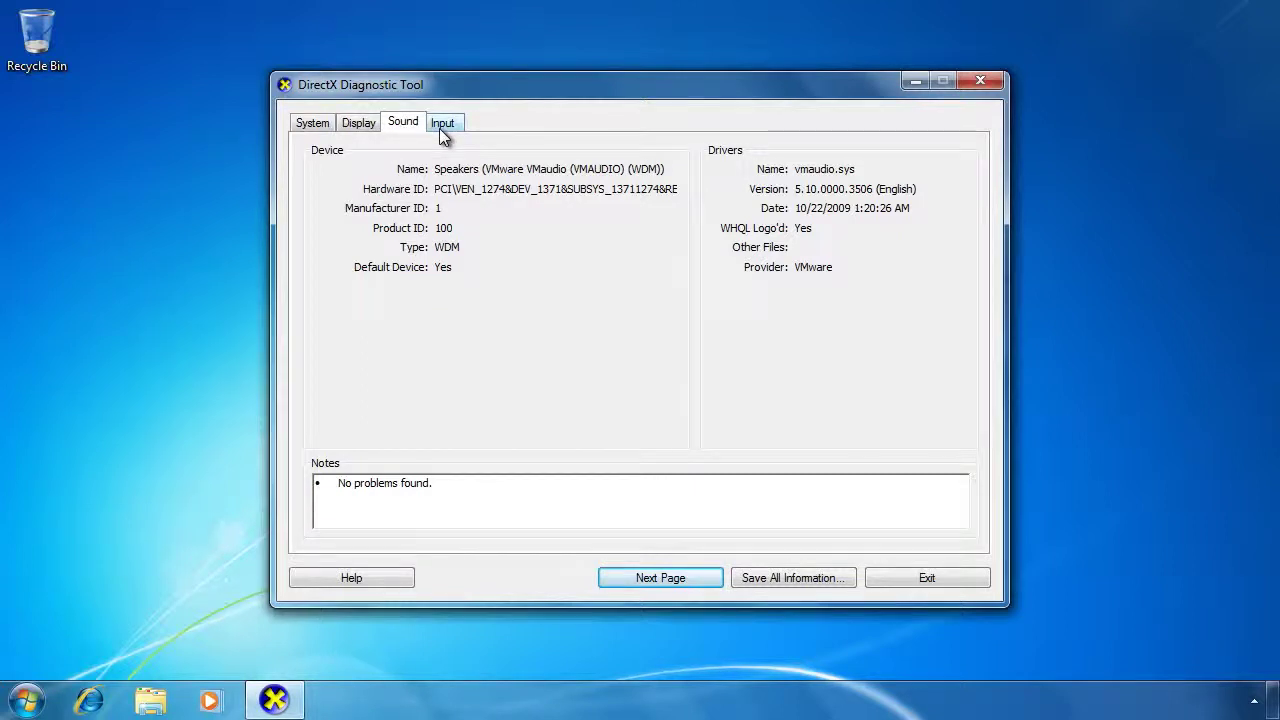
click(441, 128)
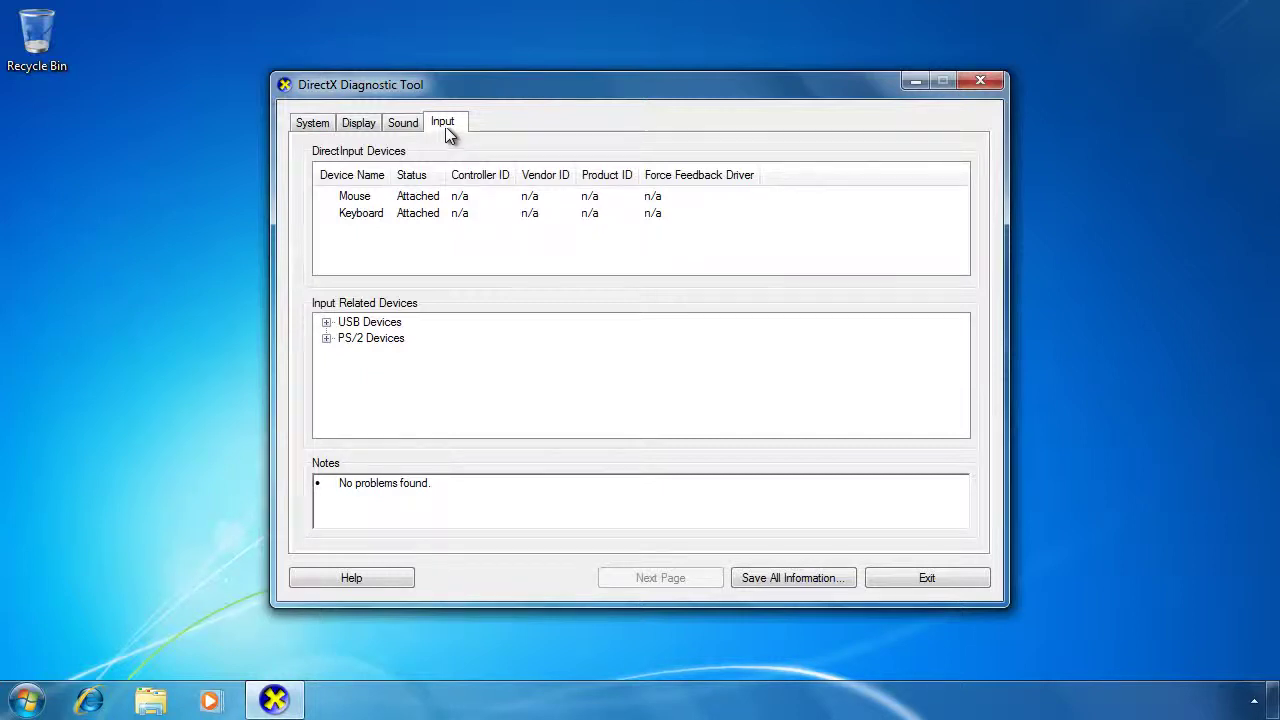
click(978, 584)
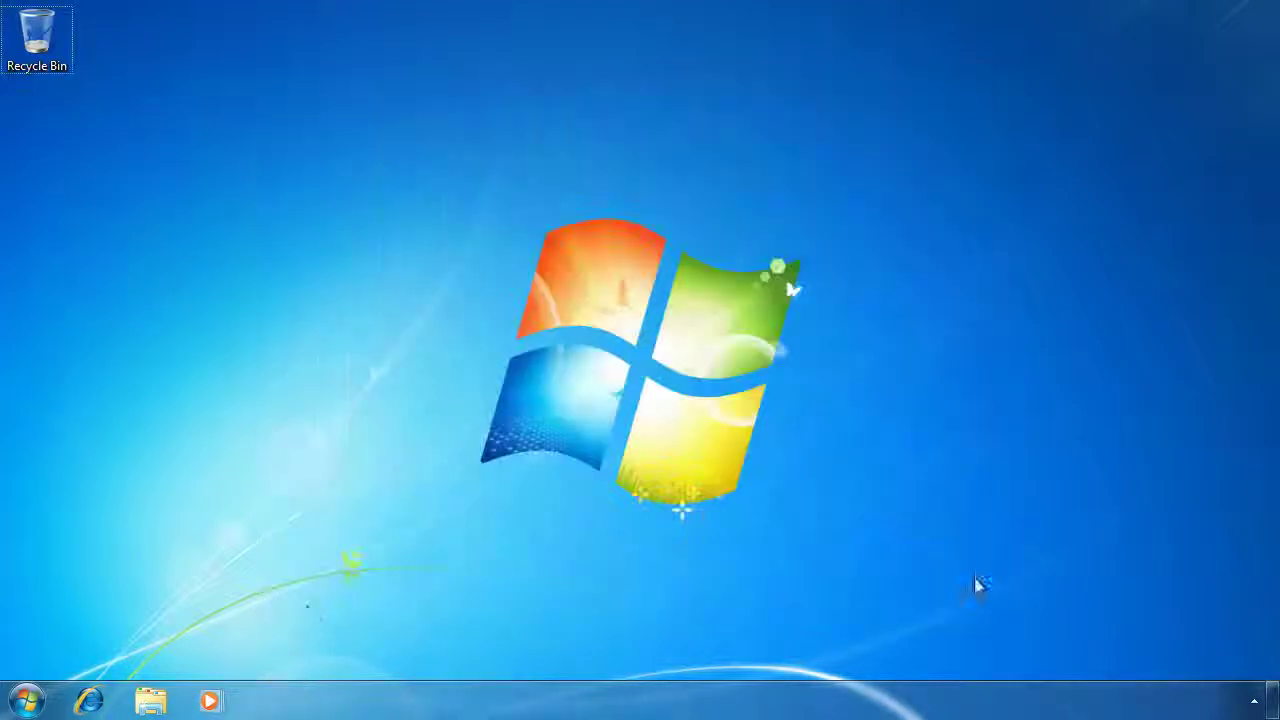
Open Driver Verifier Manager (verifier), view the currently verified drivers' settings and global counters, and return to the task selection.
click(25, 700)
text(verifier)
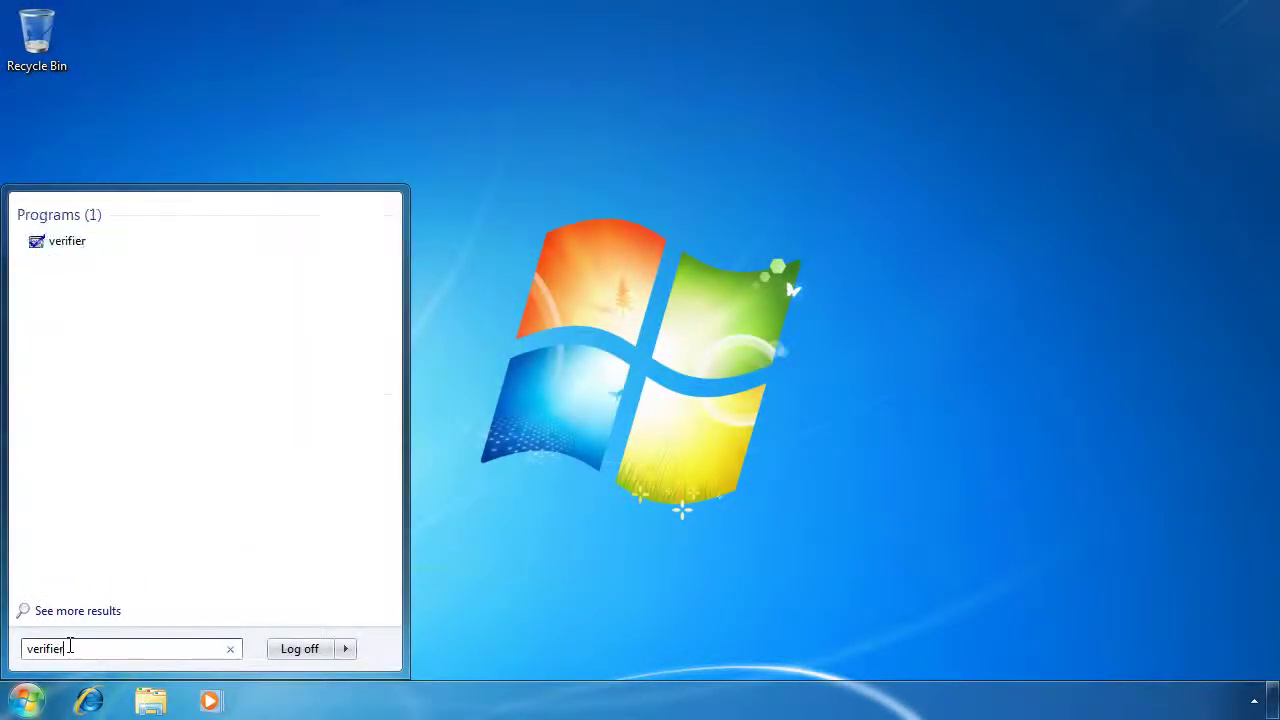
click(77, 246)
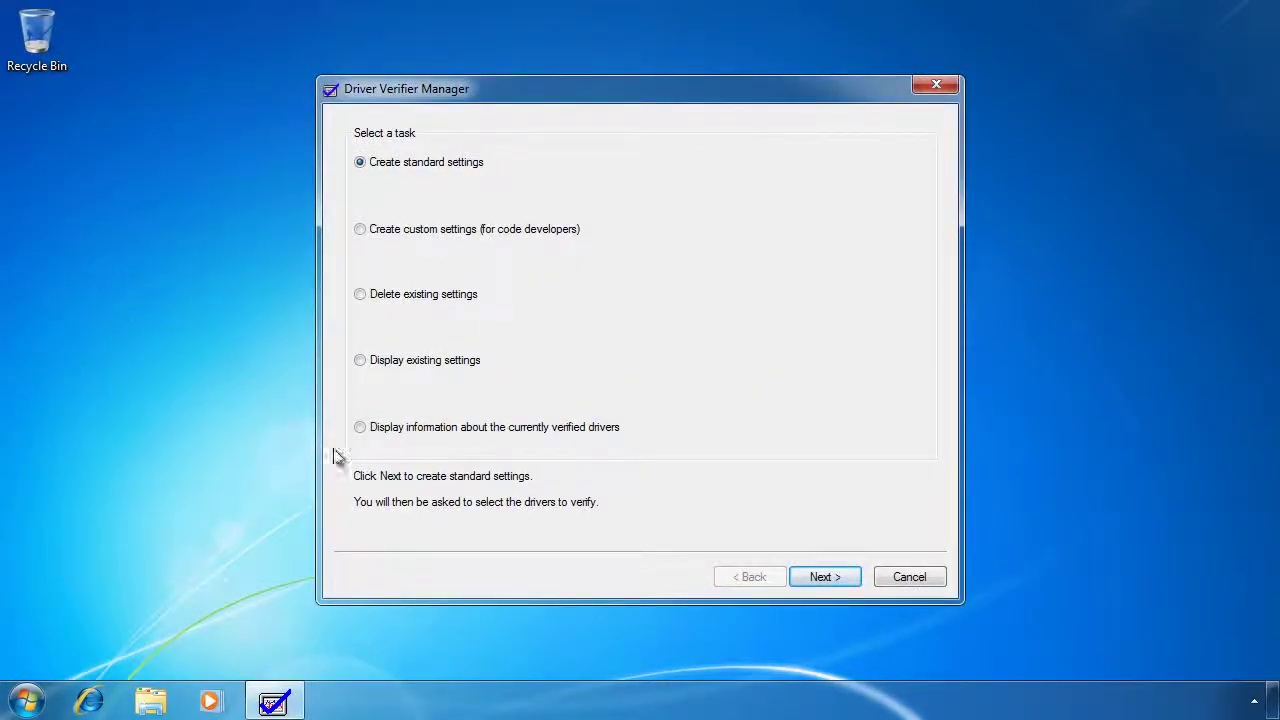
click(362, 428)
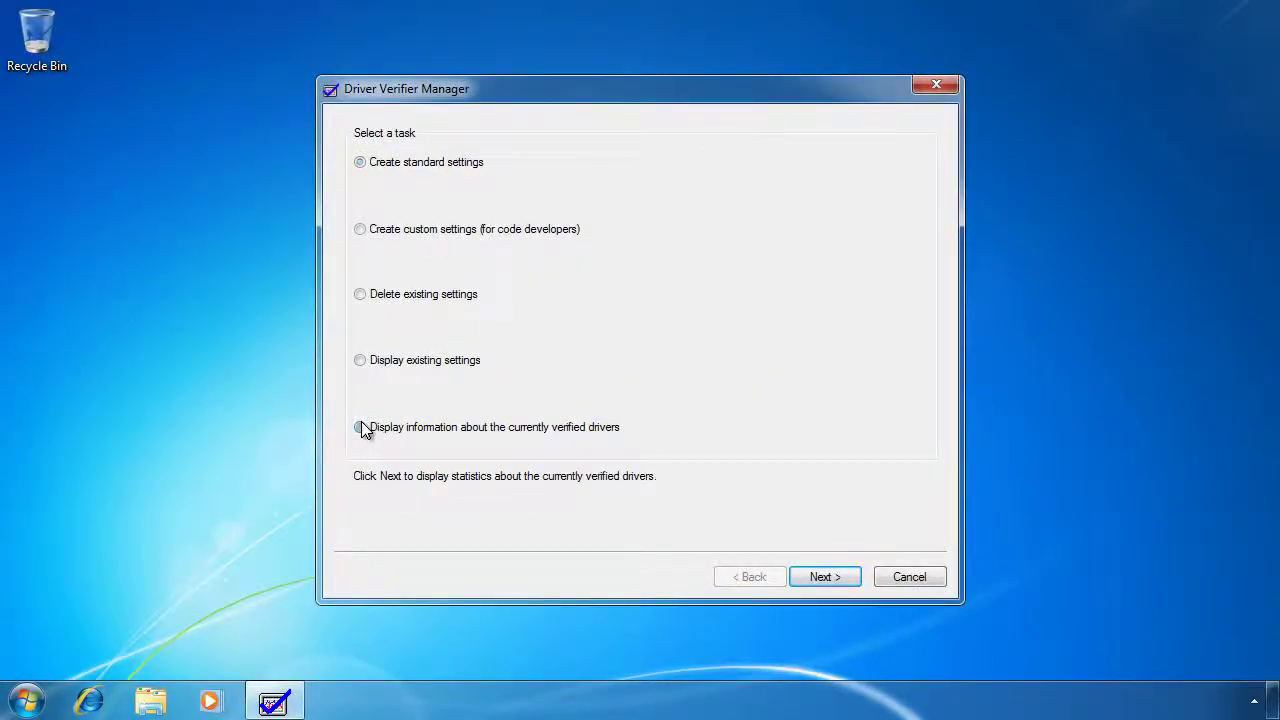
click(855, 584)
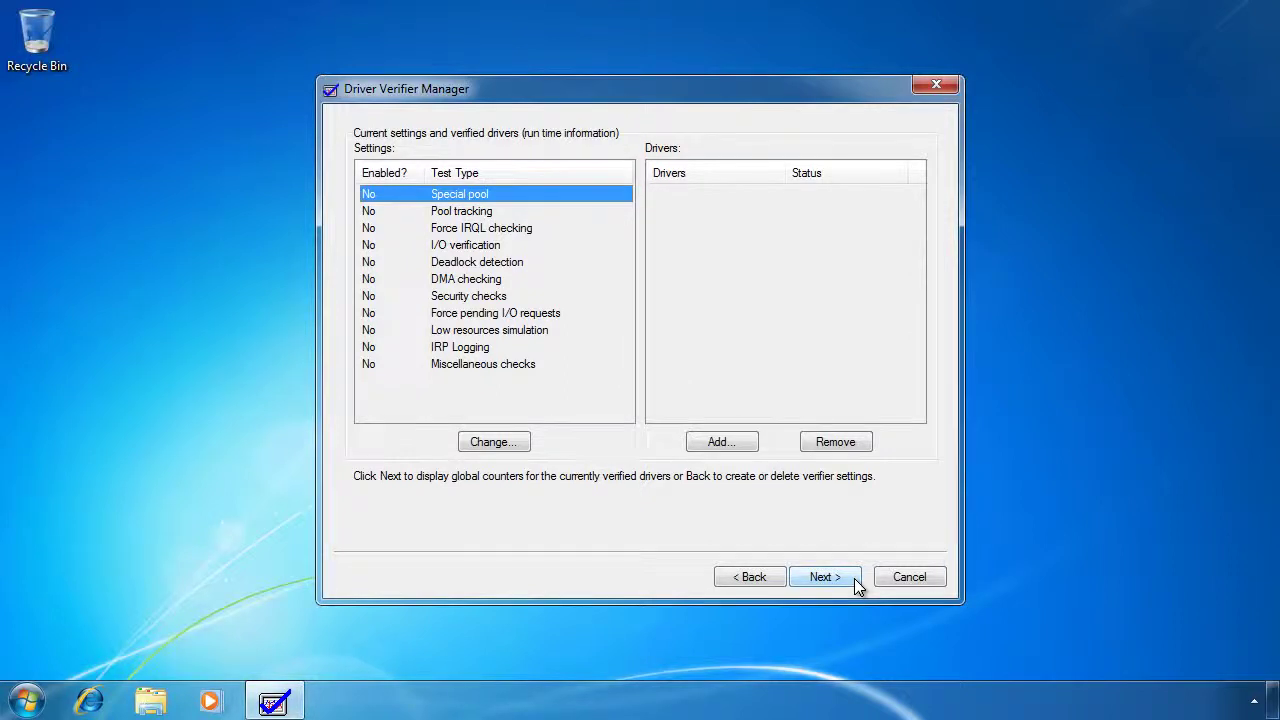
click(825, 577)
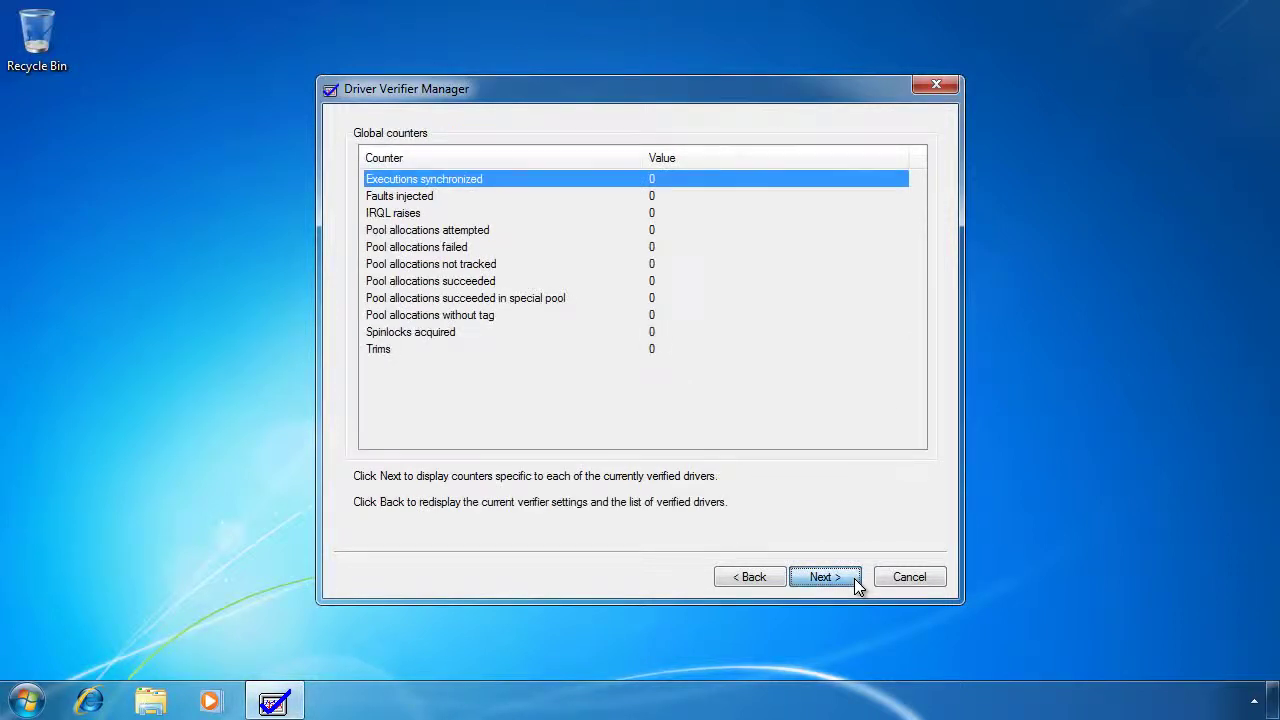
click(748, 579)
click(746, 579)
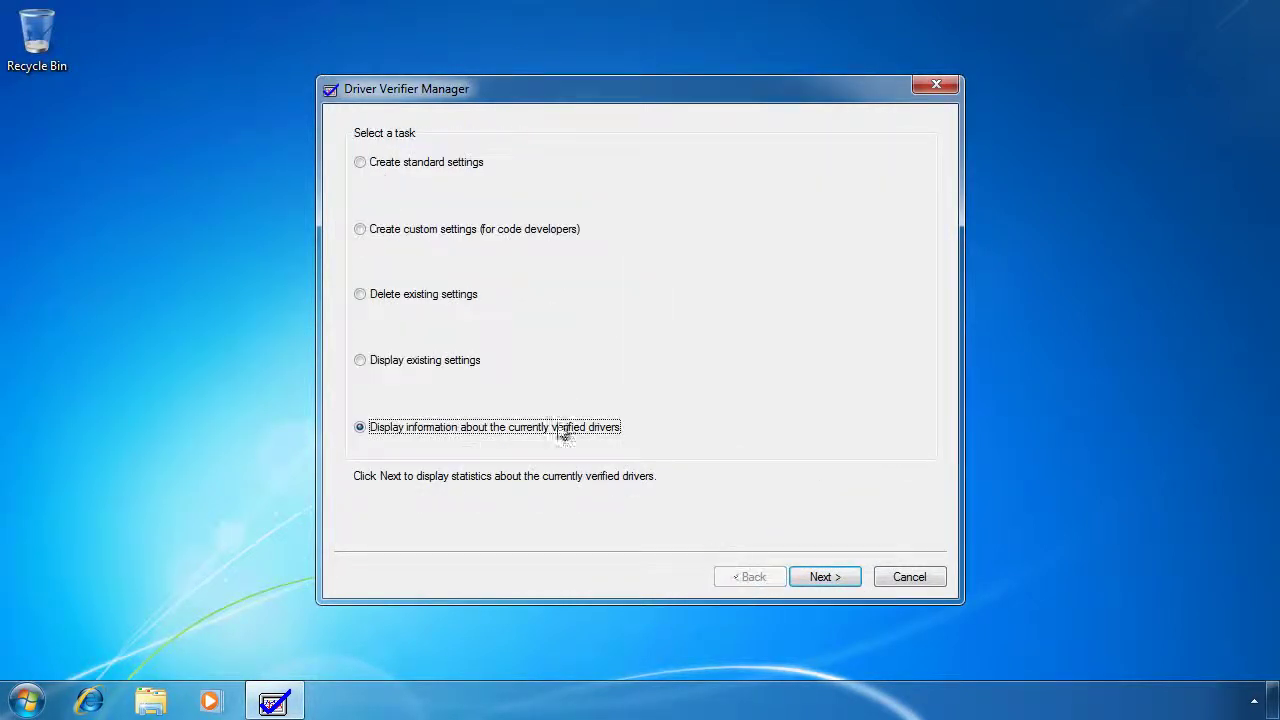
Create standard verifier settings that automatically select all drivers installed on this computer, and finish the wizard.
click(361, 164)
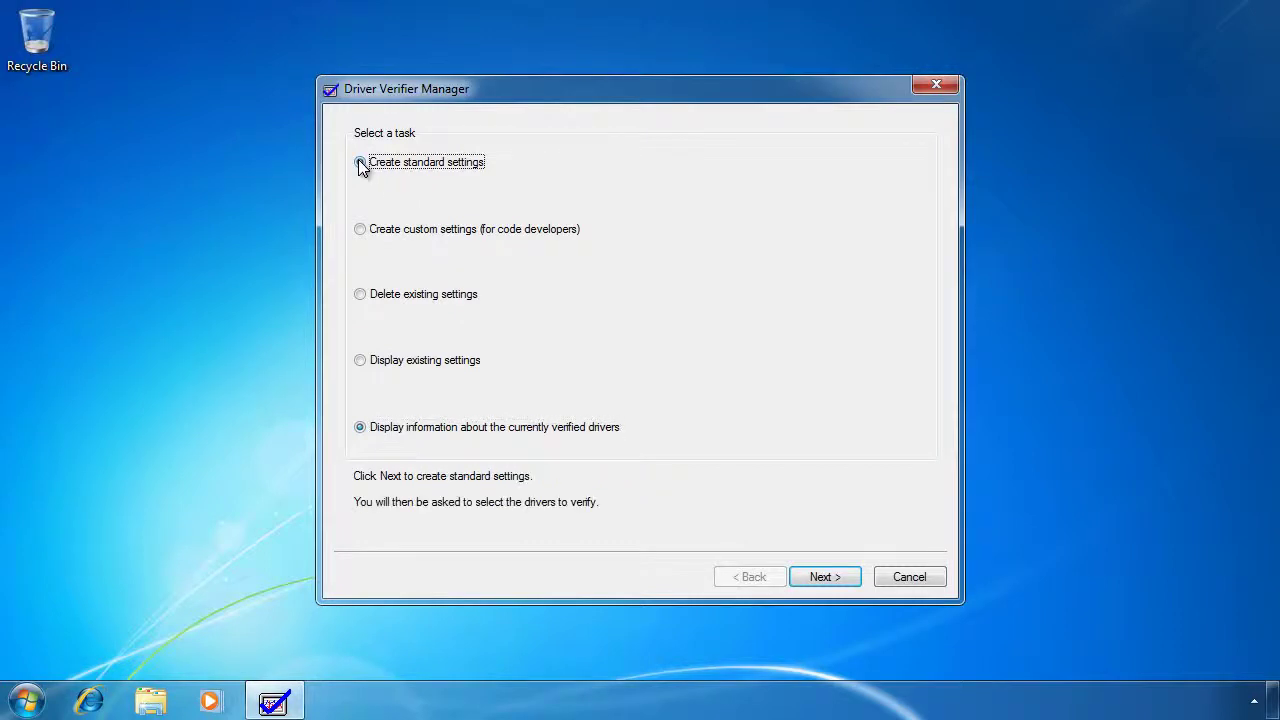
click(821, 577)
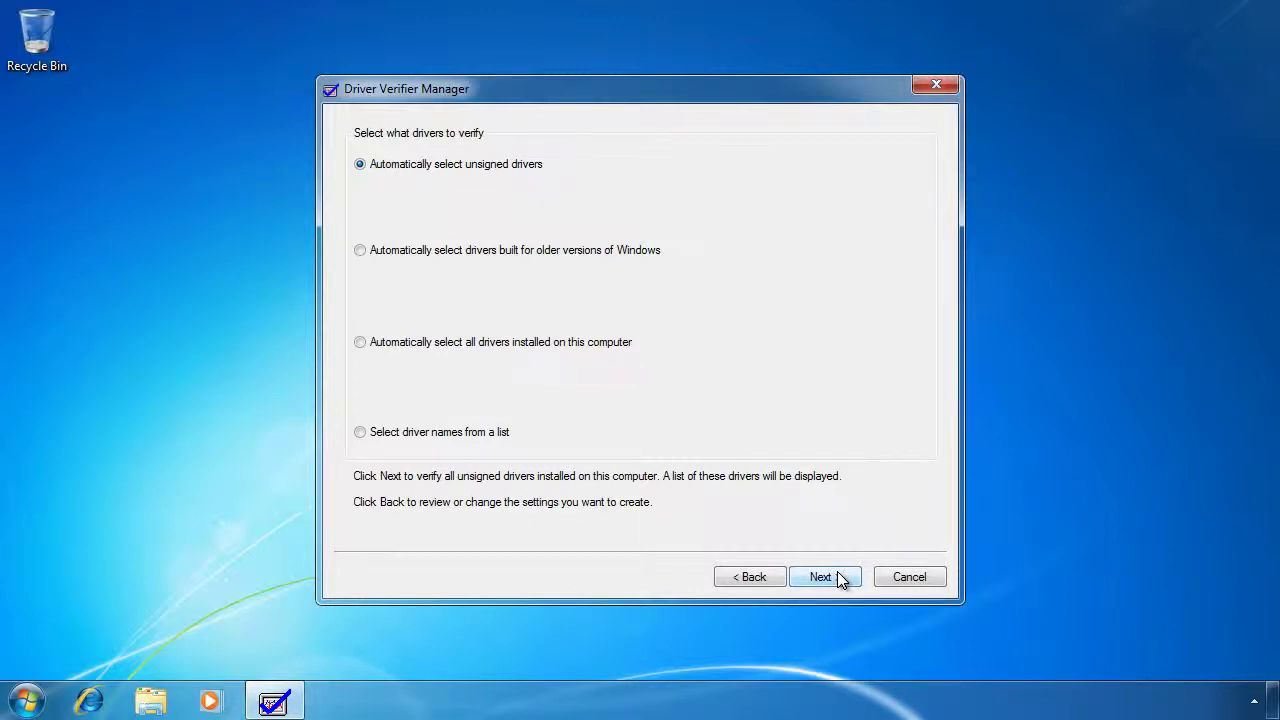
click(359, 343)
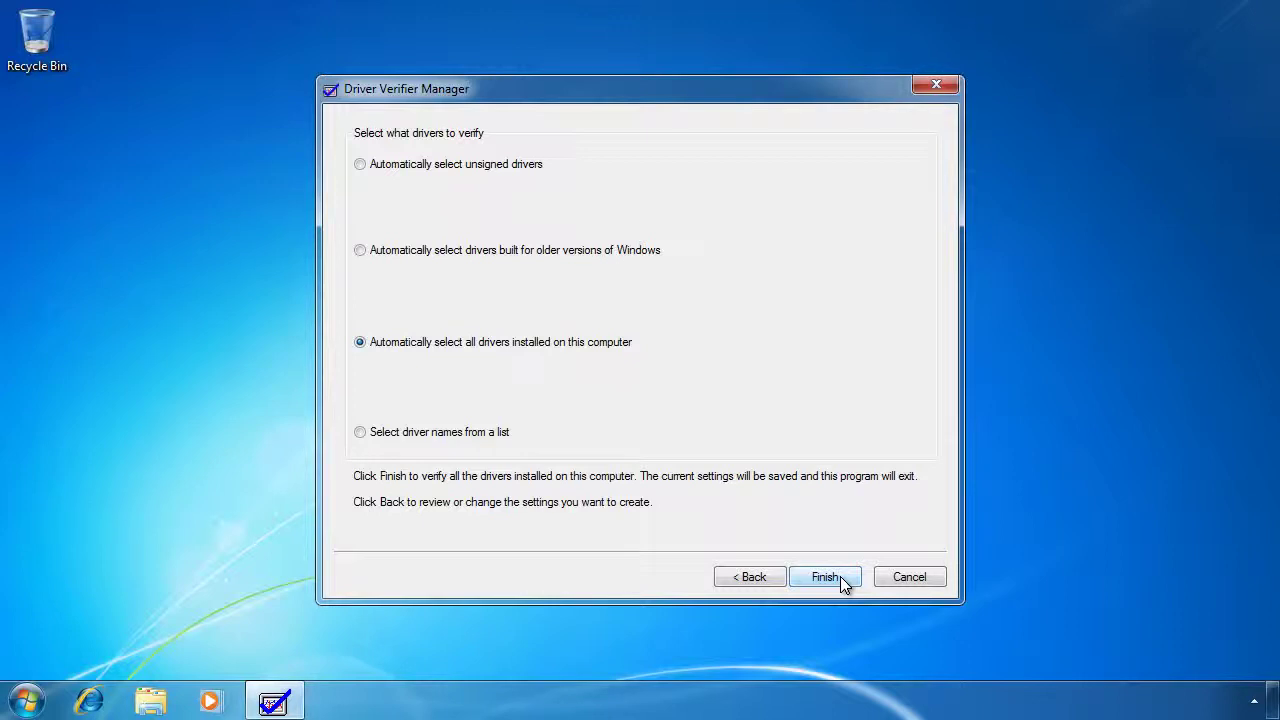
click(843, 584)
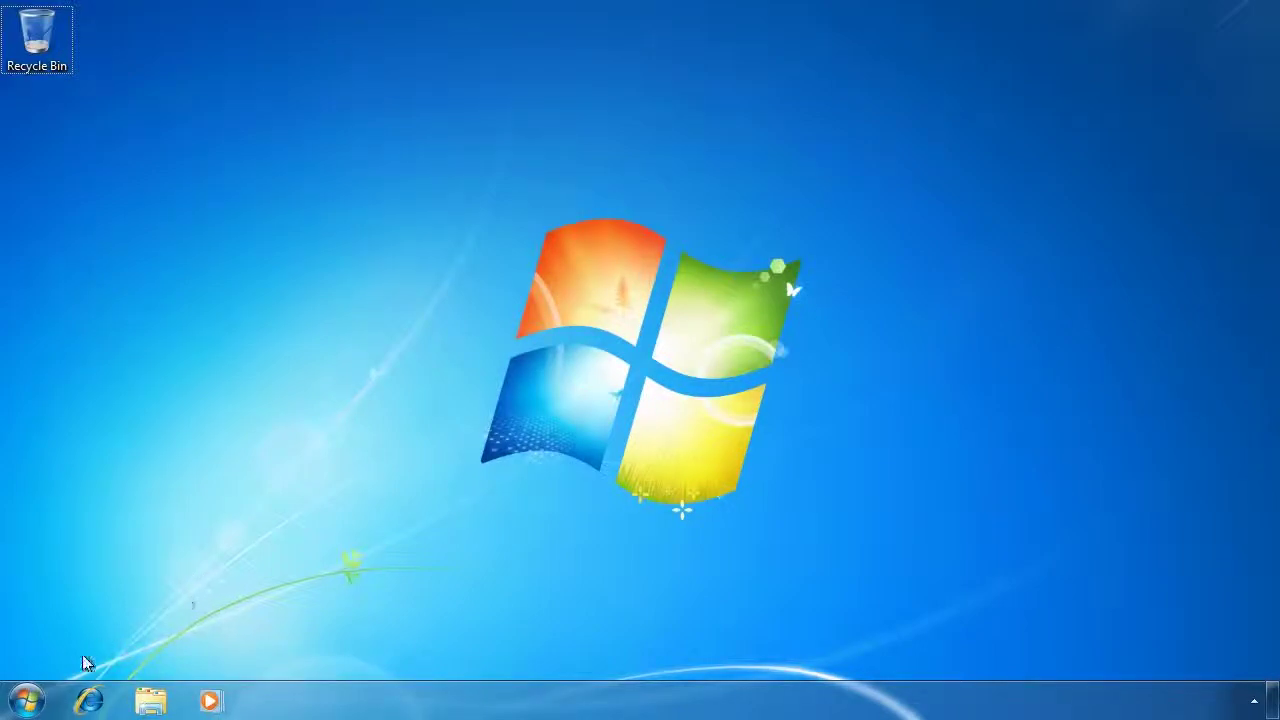
Reopen Driver Verifier Manager (verifier) and inspect the currently verified drivers and the global counters, including Faults injected.
click(27, 700)
text(verifier)
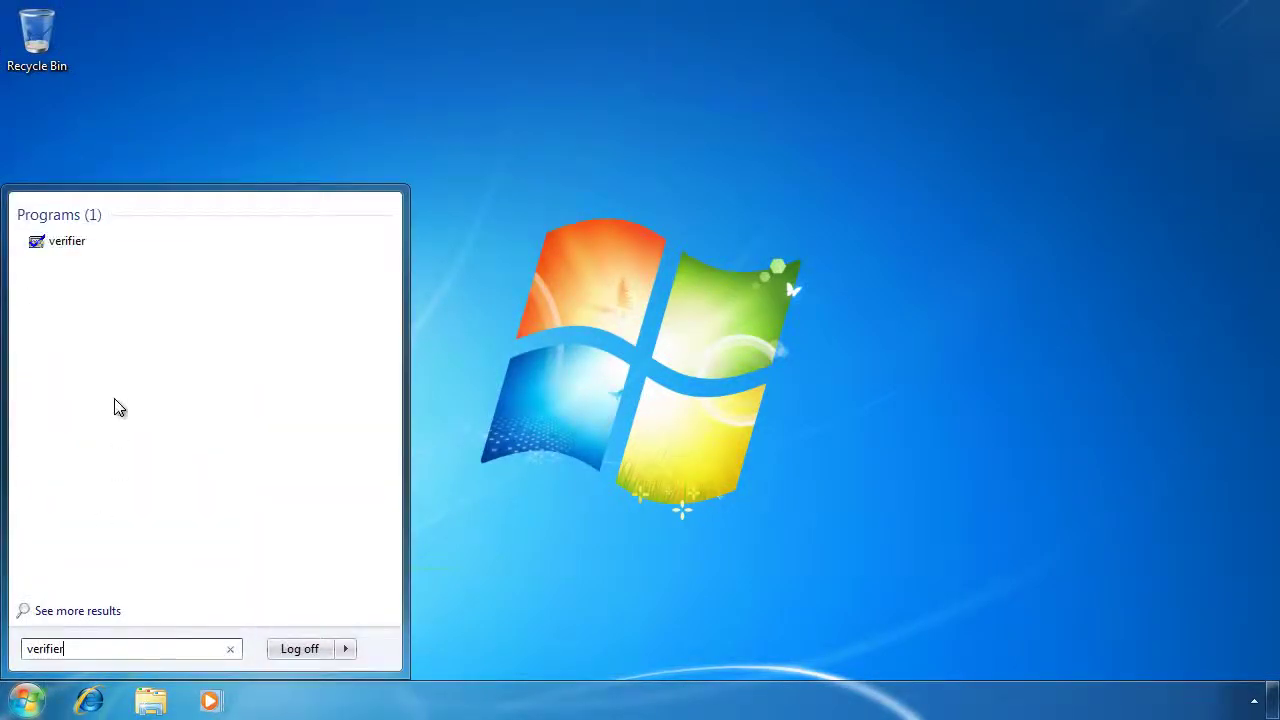
click(74, 244)
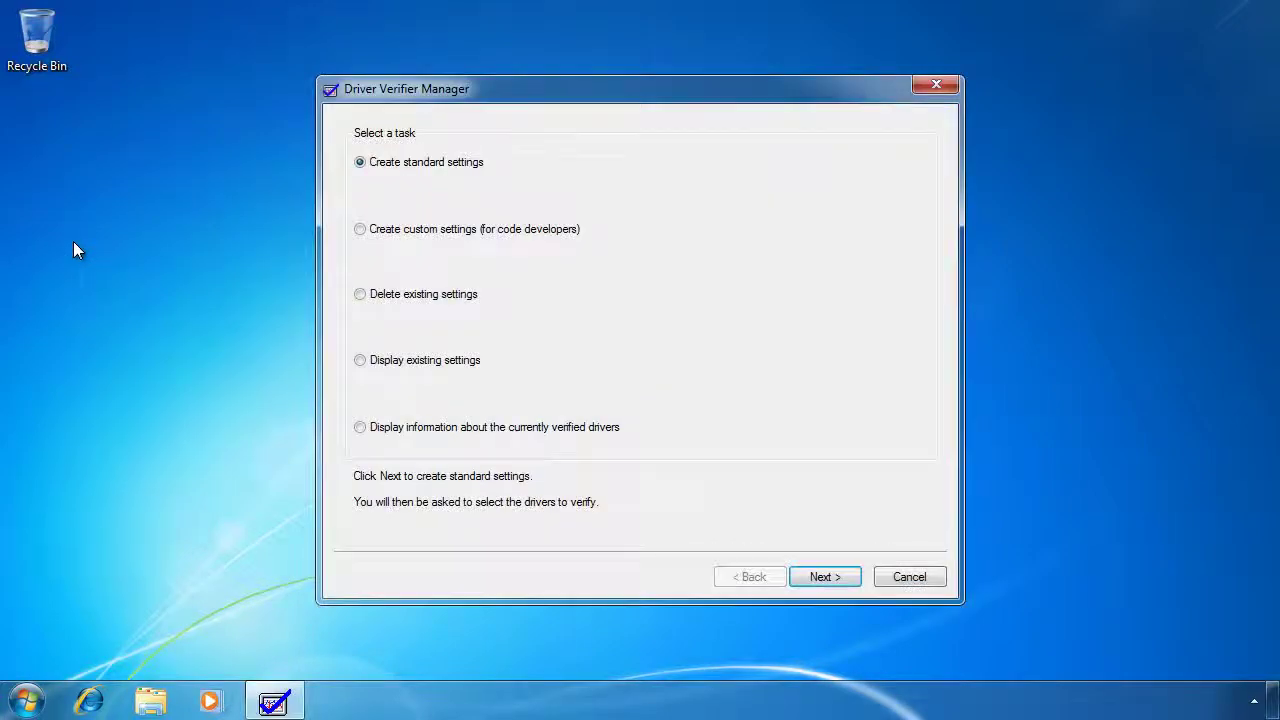
click(366, 429)
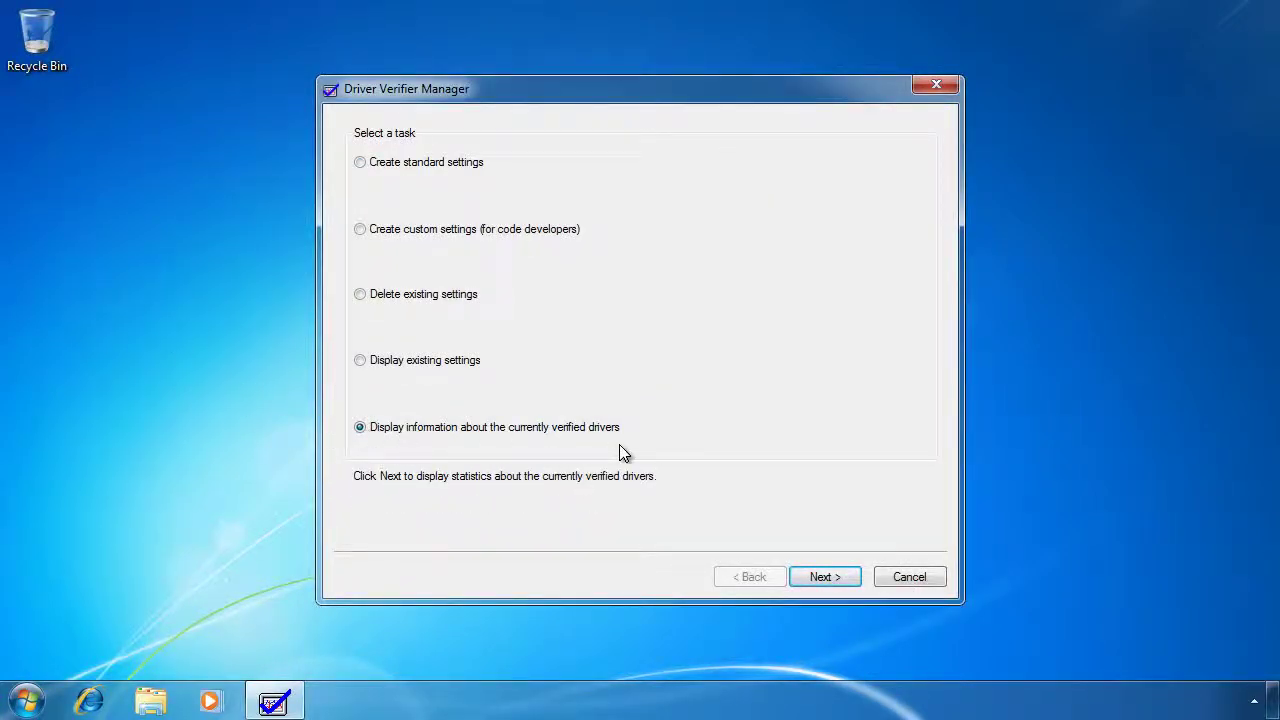
click(824, 577)
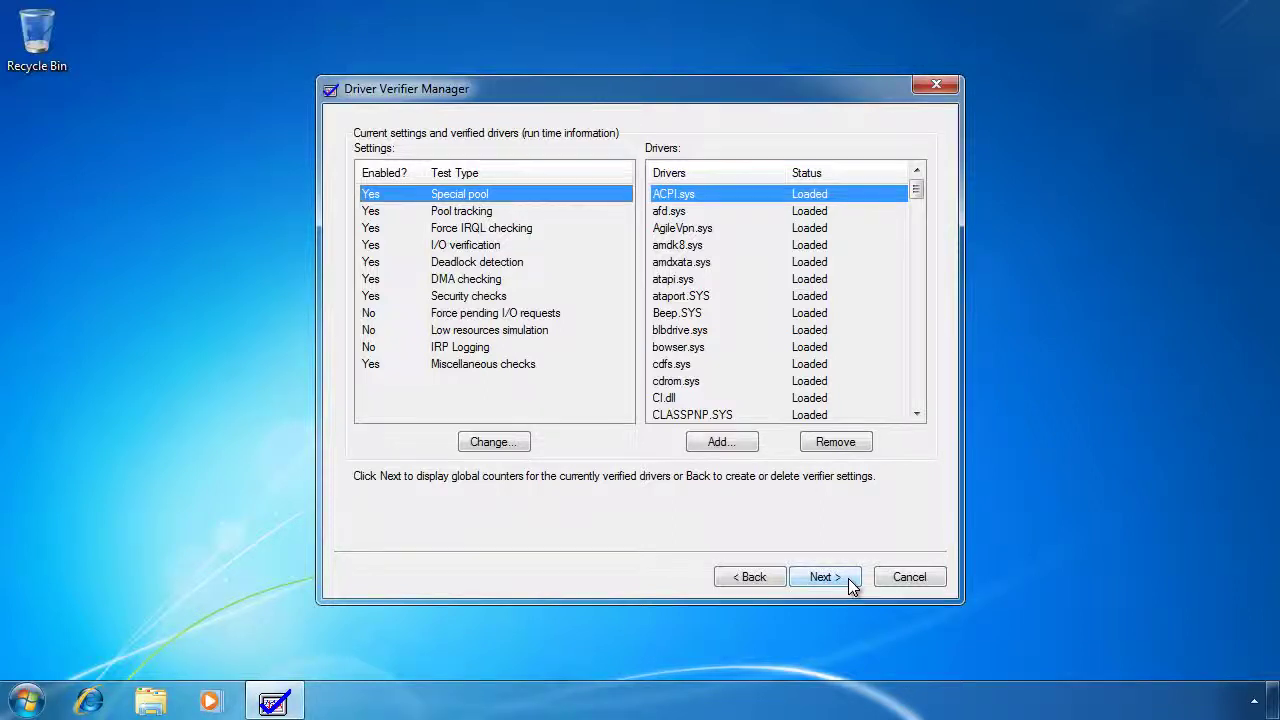
click(850, 584)
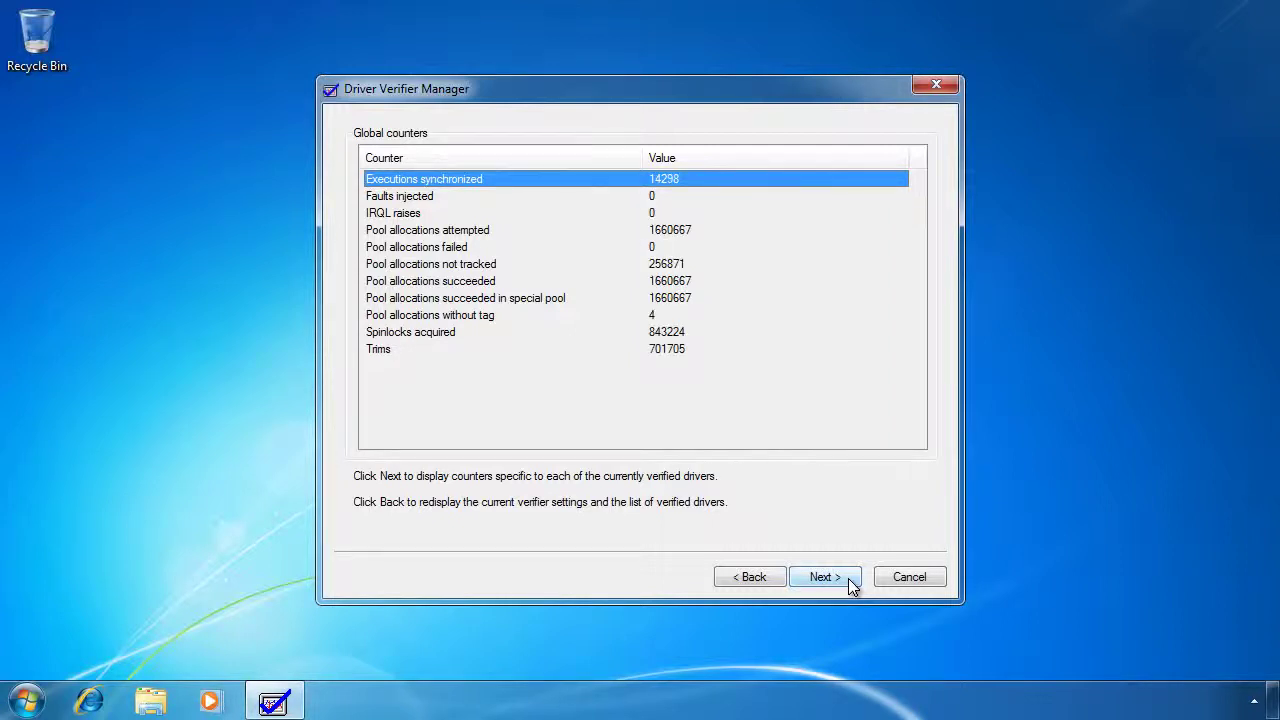
click(399, 198)
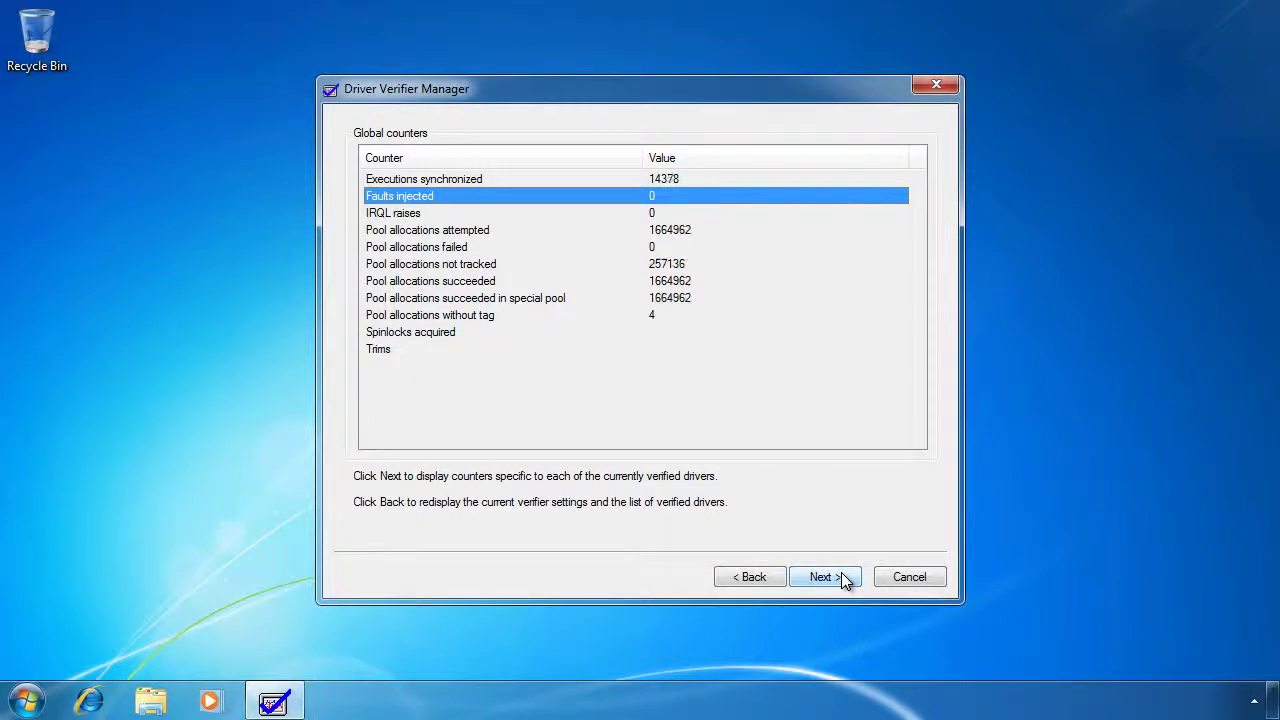
Display the driver-specific counters for volmgr.sys, and finish the Driver Verifier session.
click(842, 574)
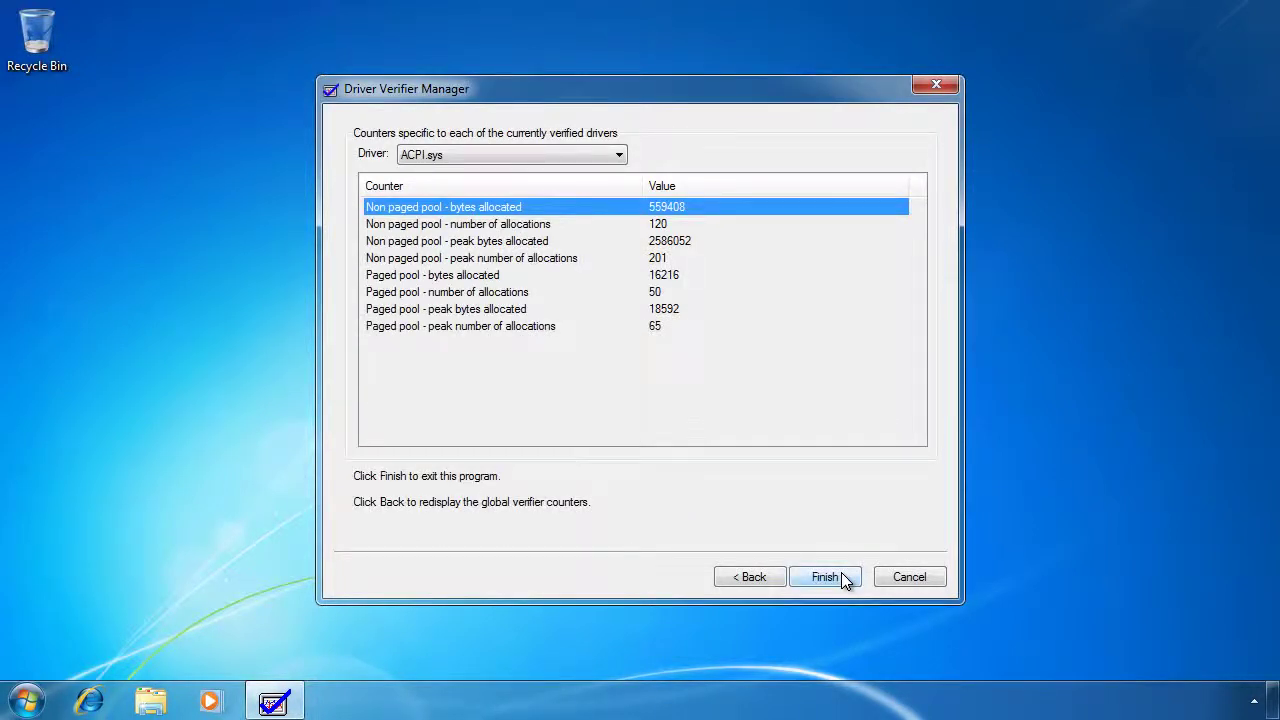
click(606, 157)
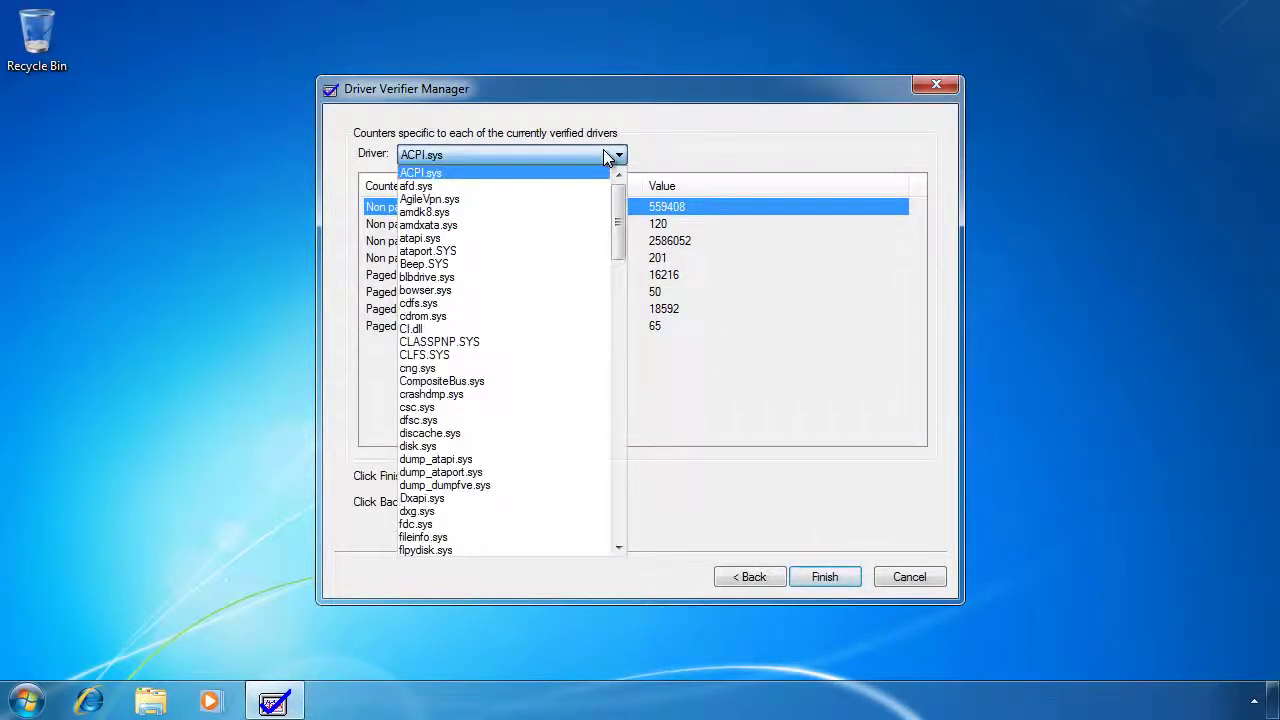
scroll(625, 281, down, 15)
scroll(633, 479, down, 8)
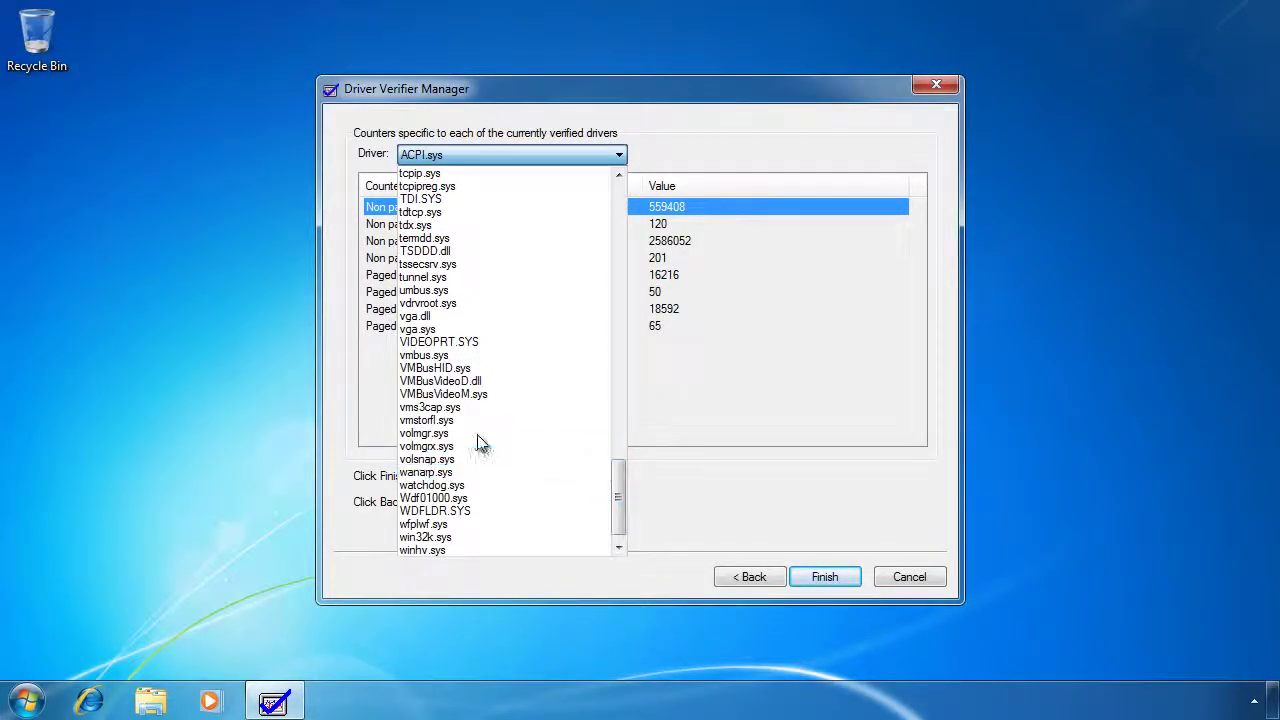
click(472, 432)
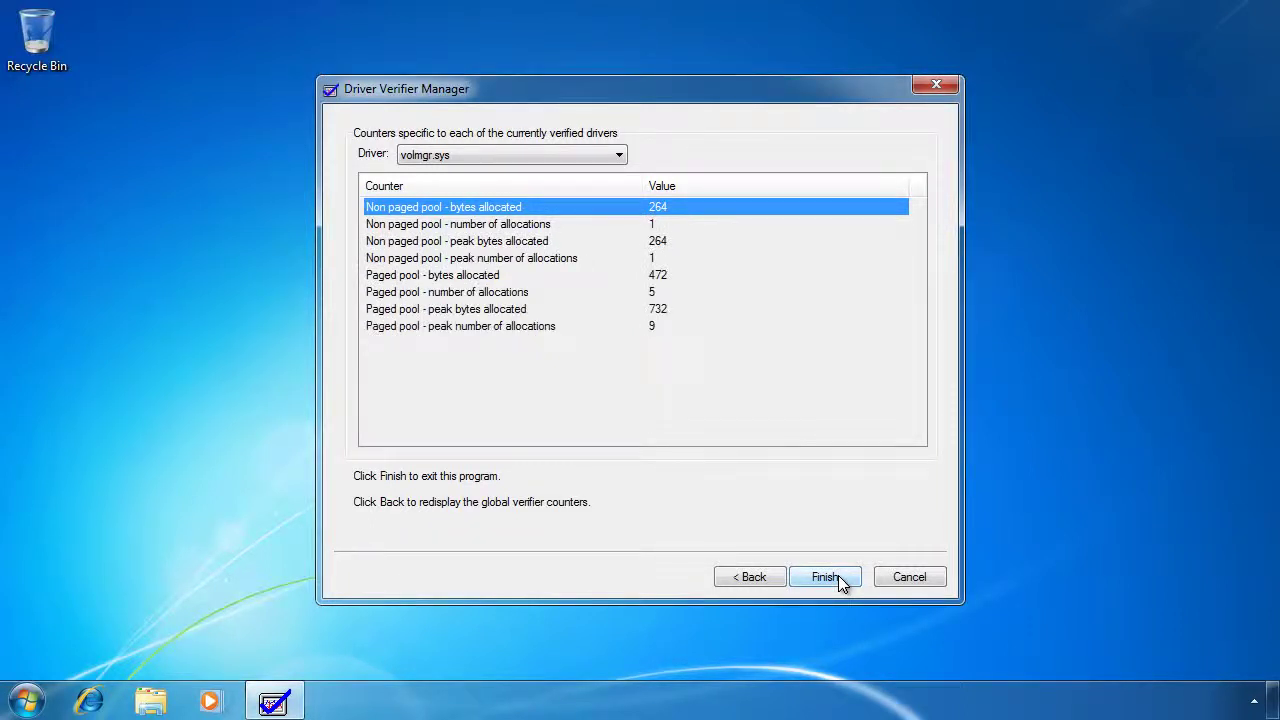
click(826, 577)
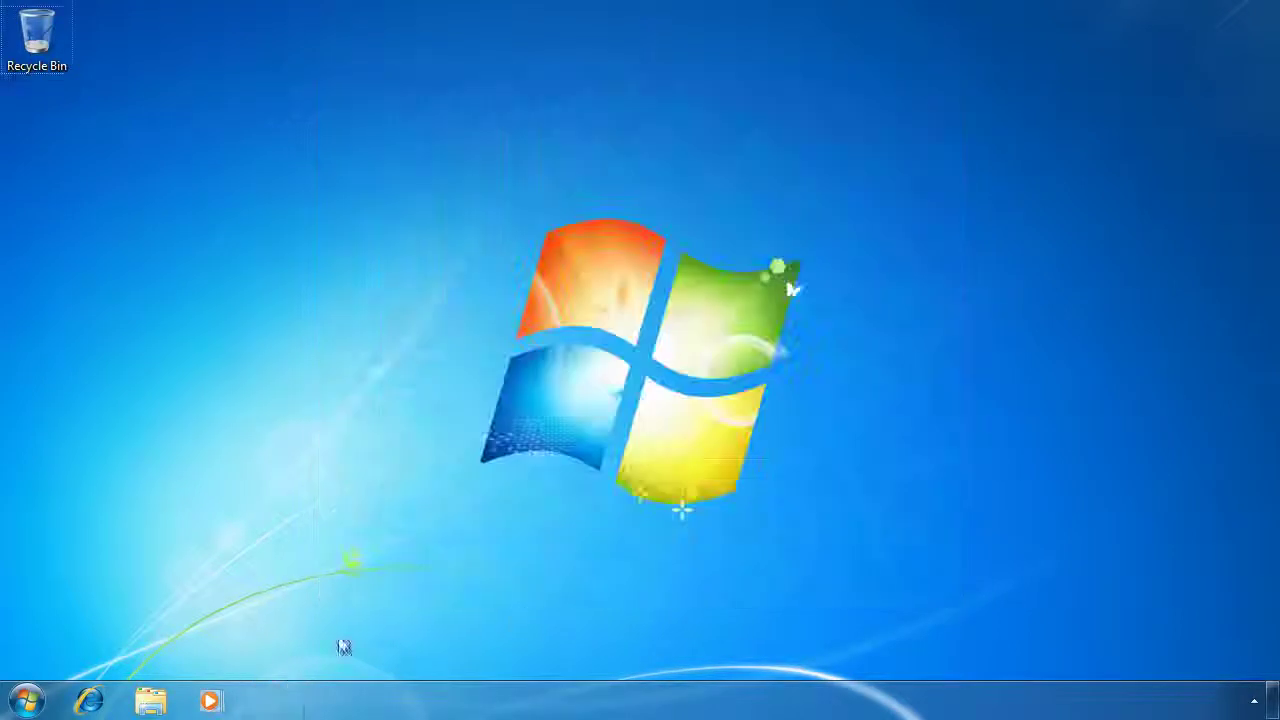
Open System Information and examine the OS name, system type and processor in the System Summary.
click(40, 699)
text(system in)
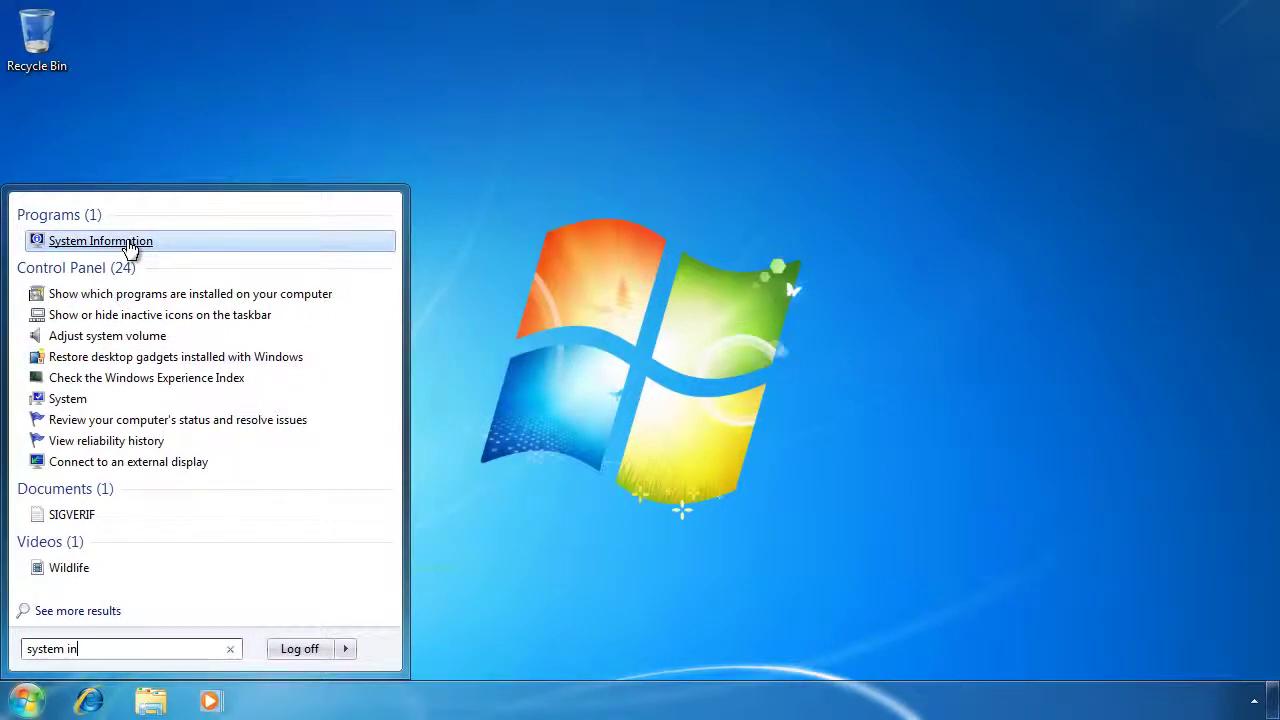
click(131, 248)
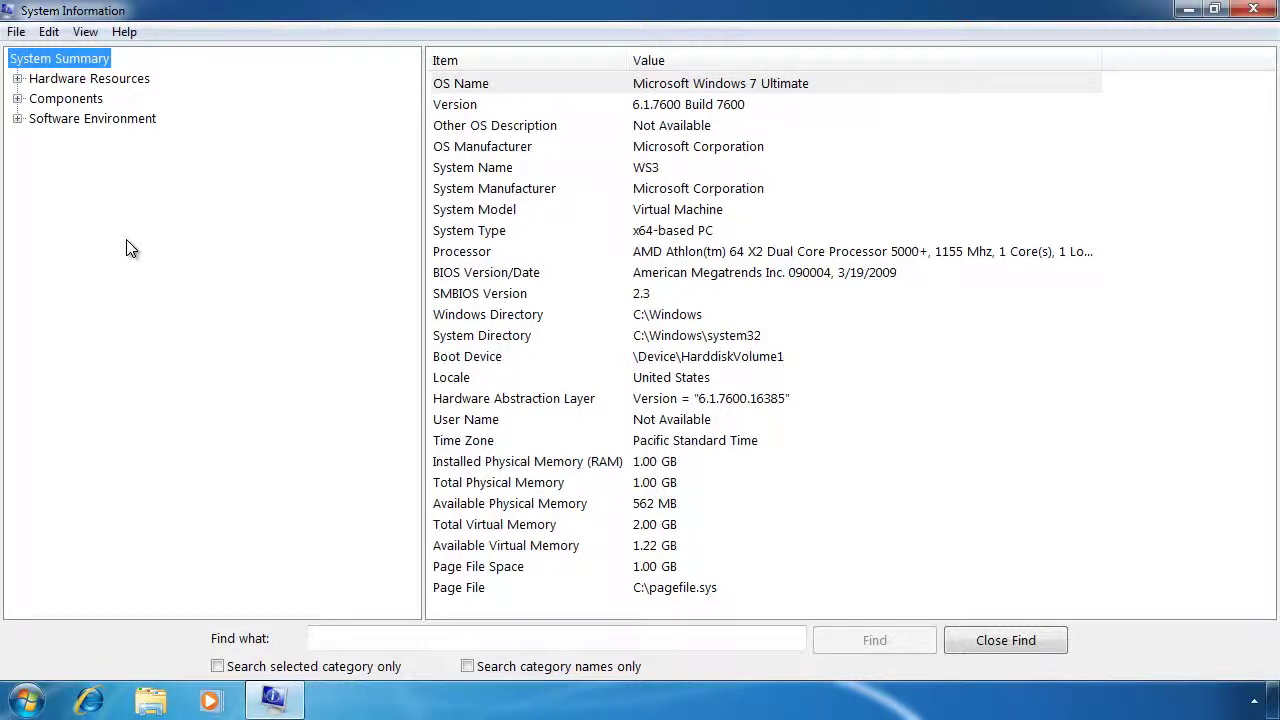
click(571, 83)
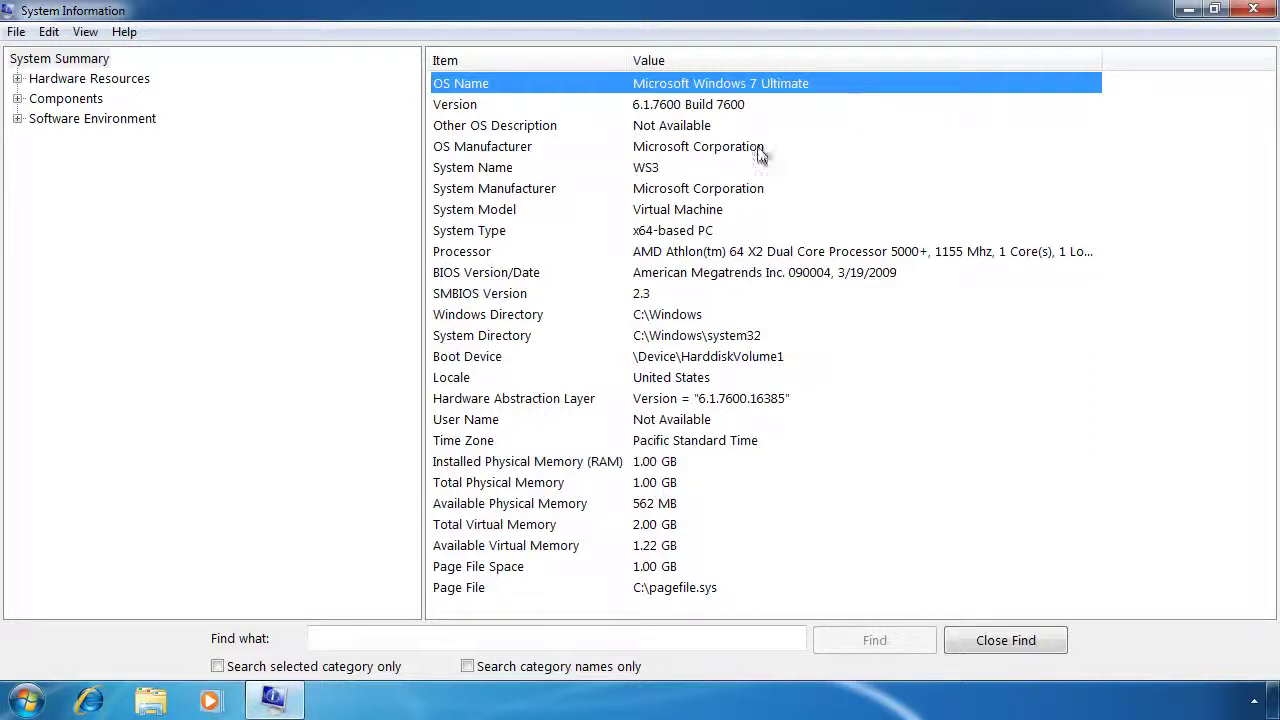
click(497, 239)
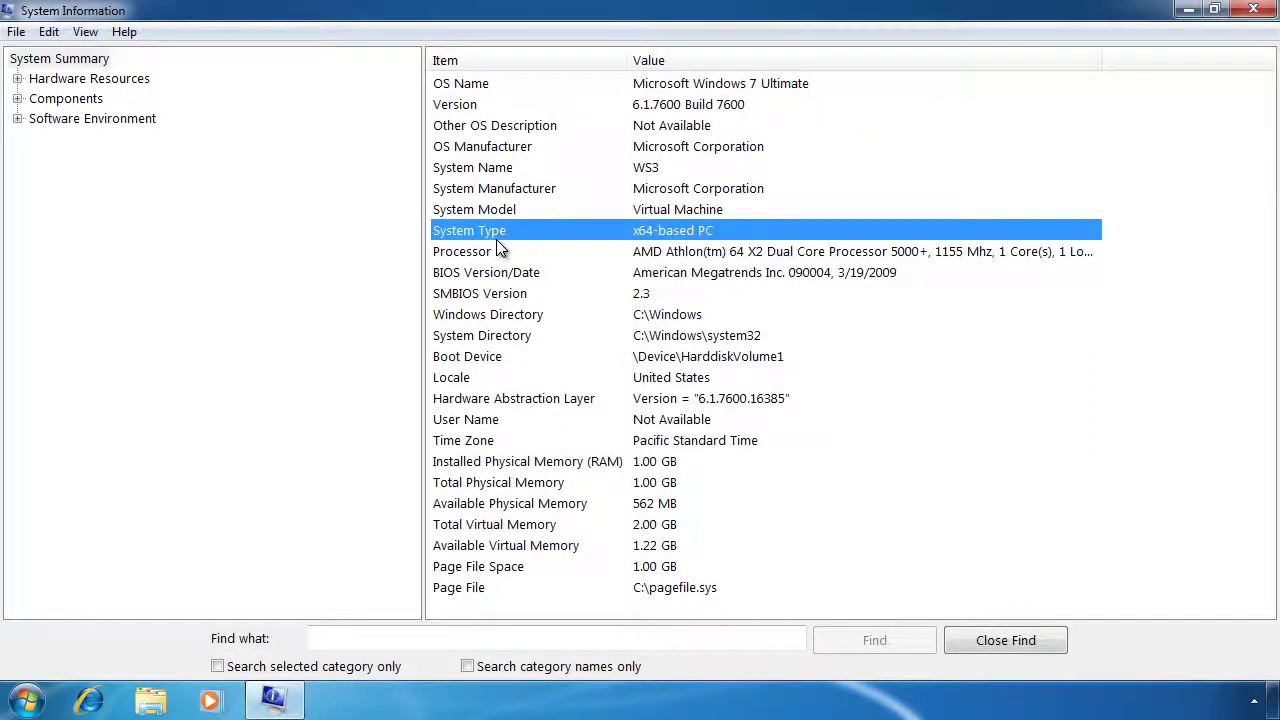
click(519, 260)
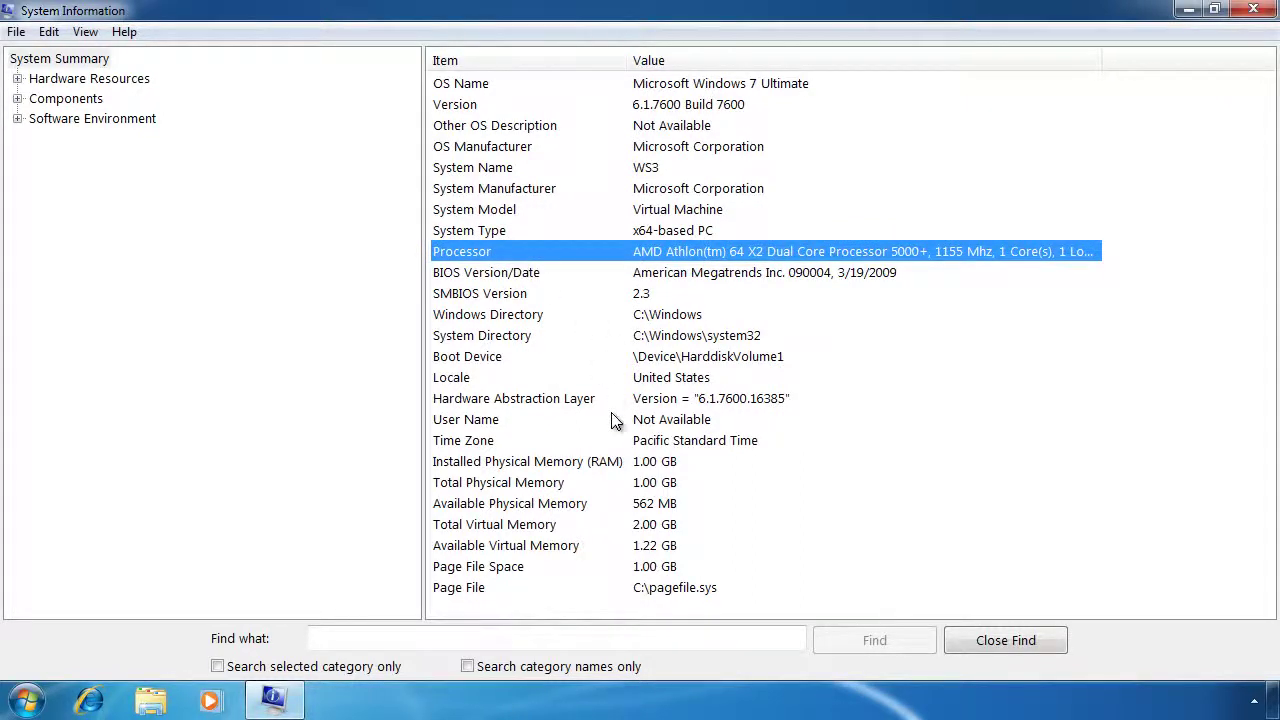
Go through the physical memory, virtual memory and page file entries of the System Summary one by one.
click(600, 464)
click(599, 487)
click(604, 505)
click(606, 525)
click(615, 550)
click(620, 568)
click(630, 590)
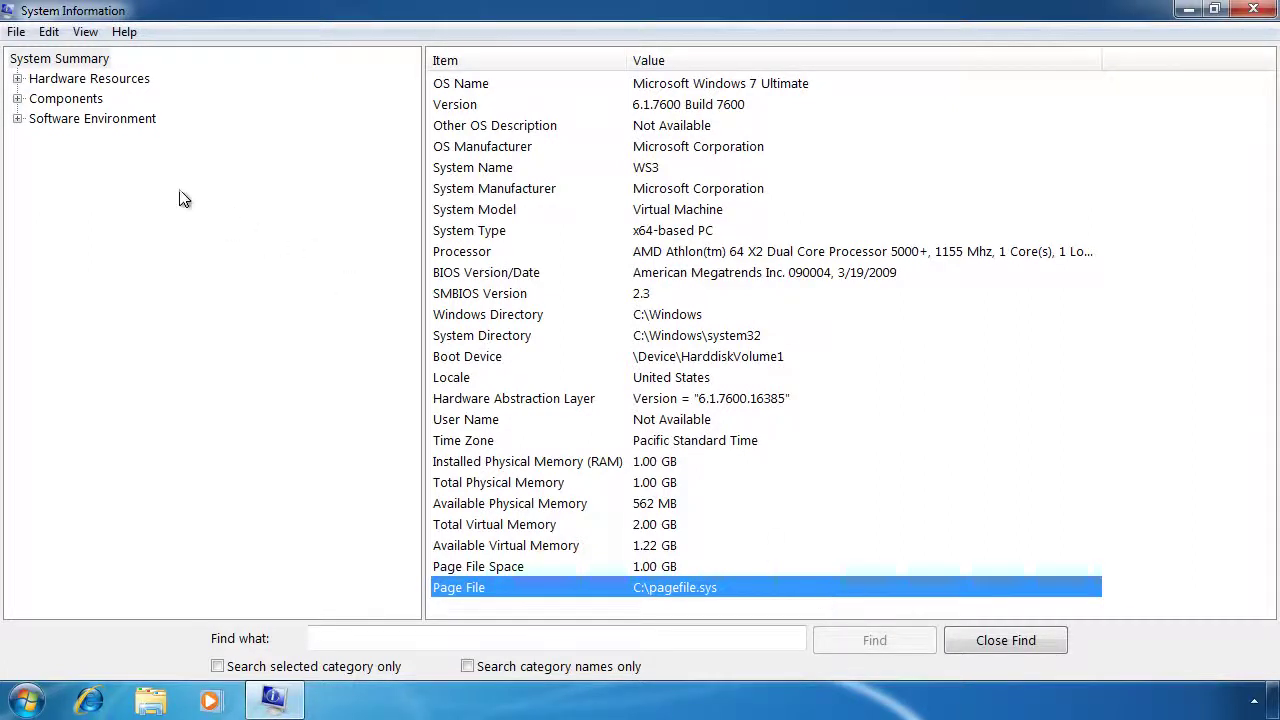
Expand Hardware Resources and view Conflicts/Sharing, DMA, Forced Hardware, I/O, IRQs and Memory in order.
click(17, 79)
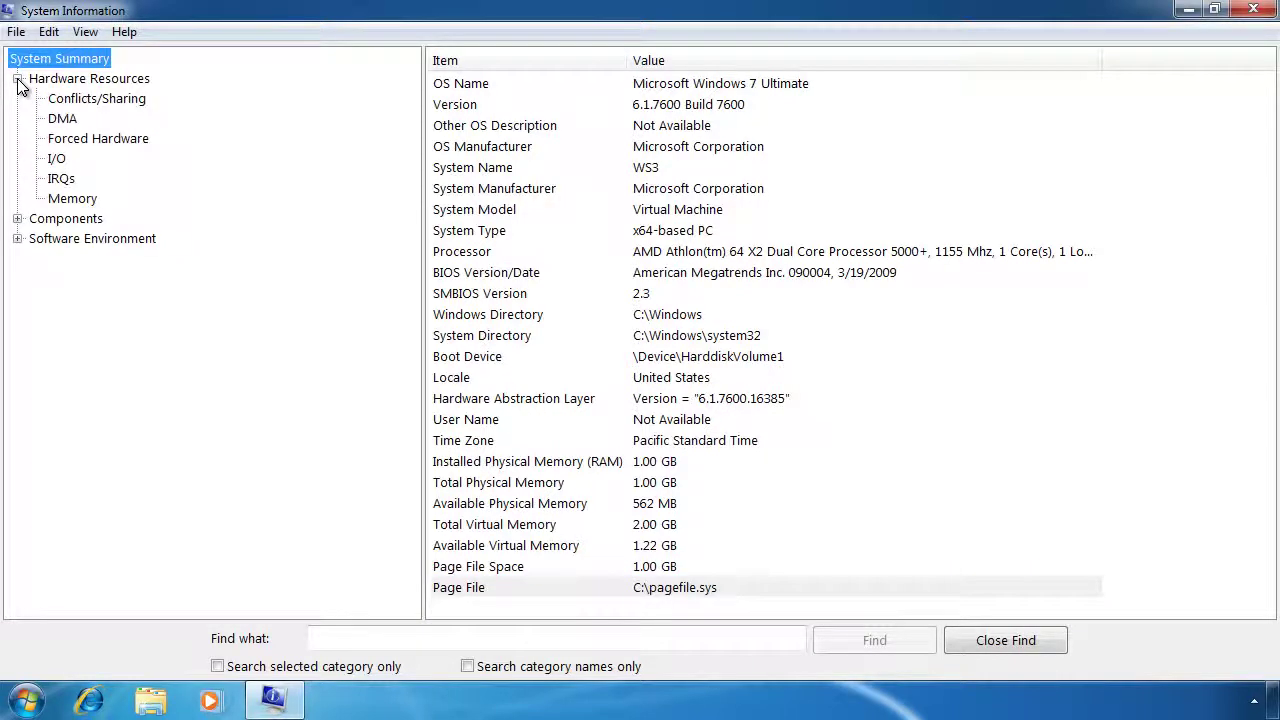
click(84, 100)
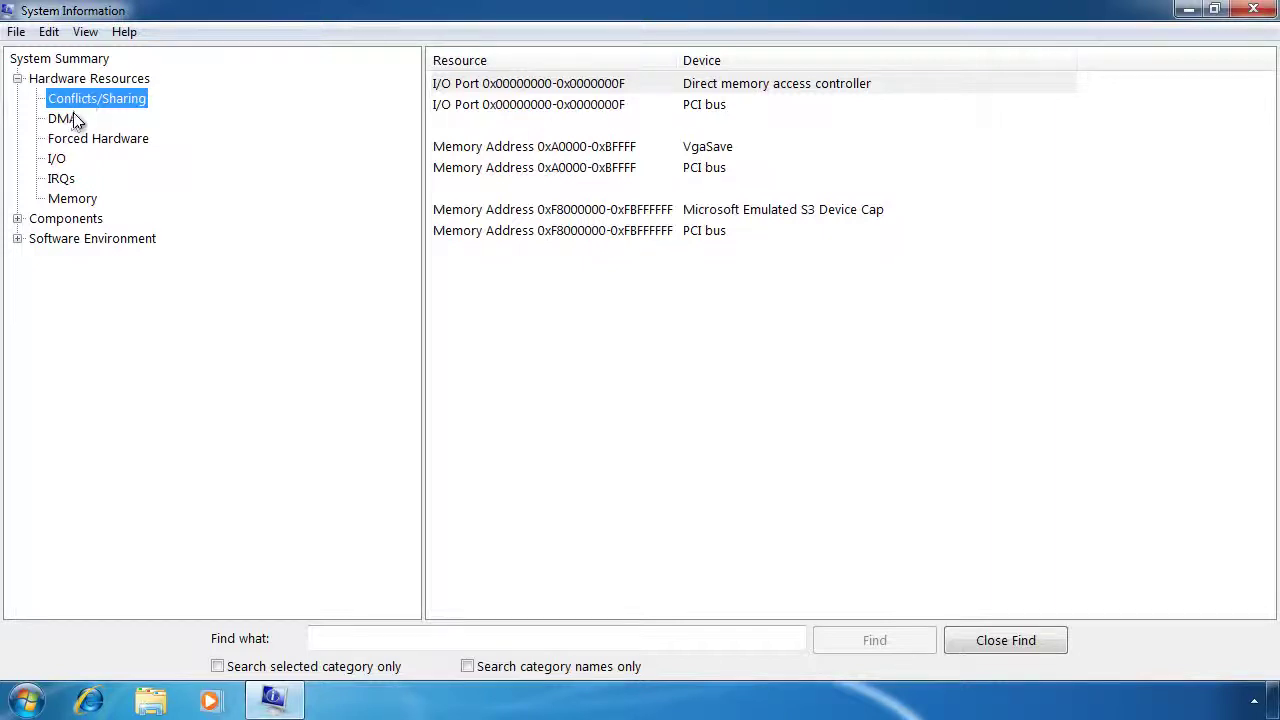
click(71, 120)
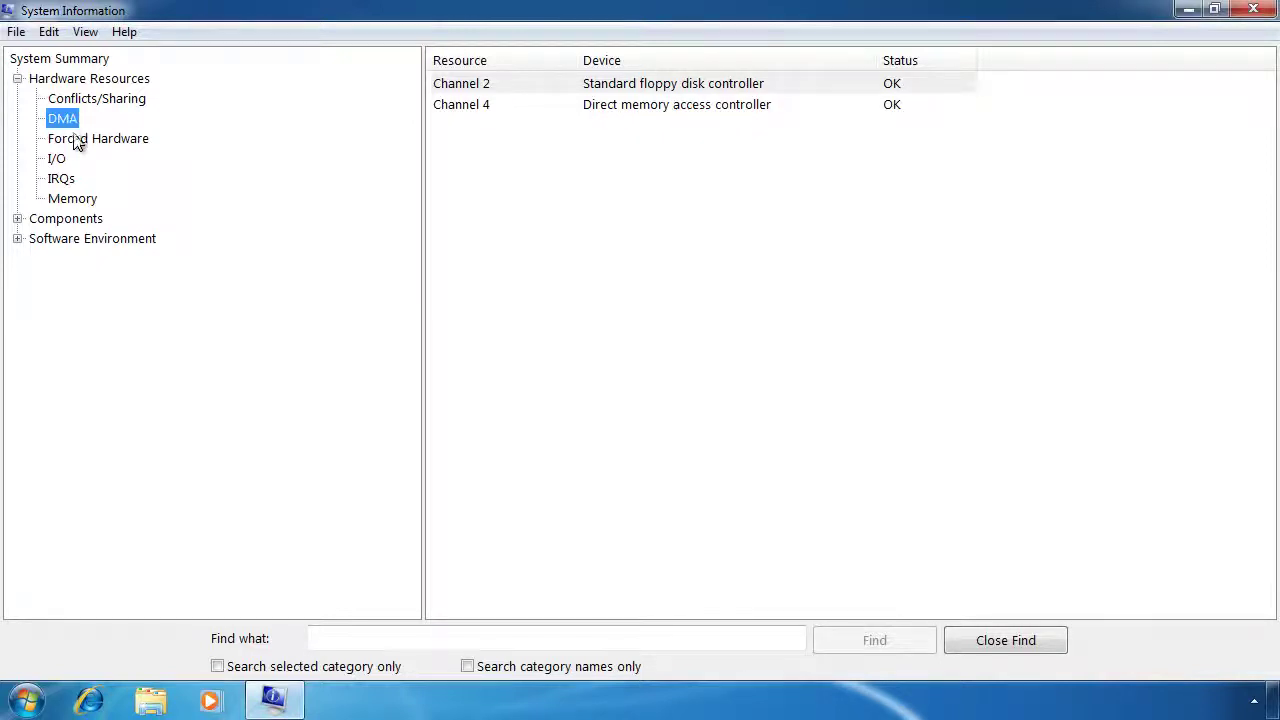
click(74, 138)
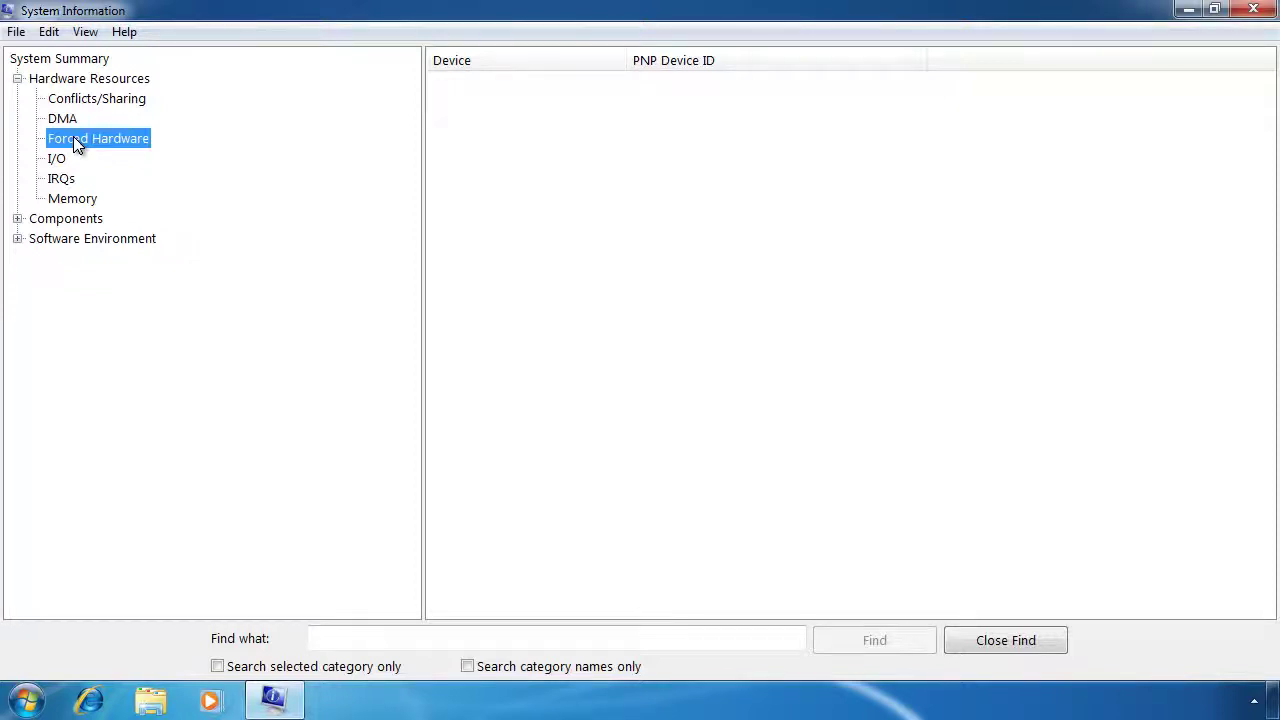
click(58, 158)
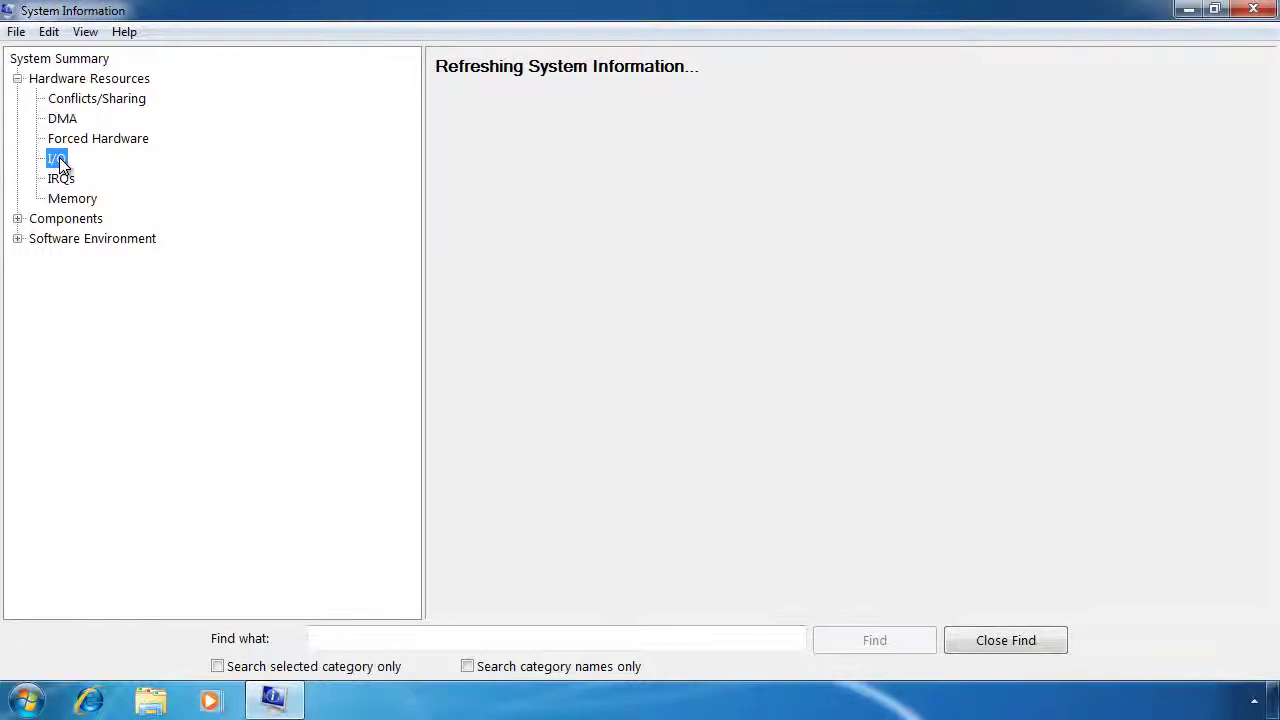
click(60, 178)
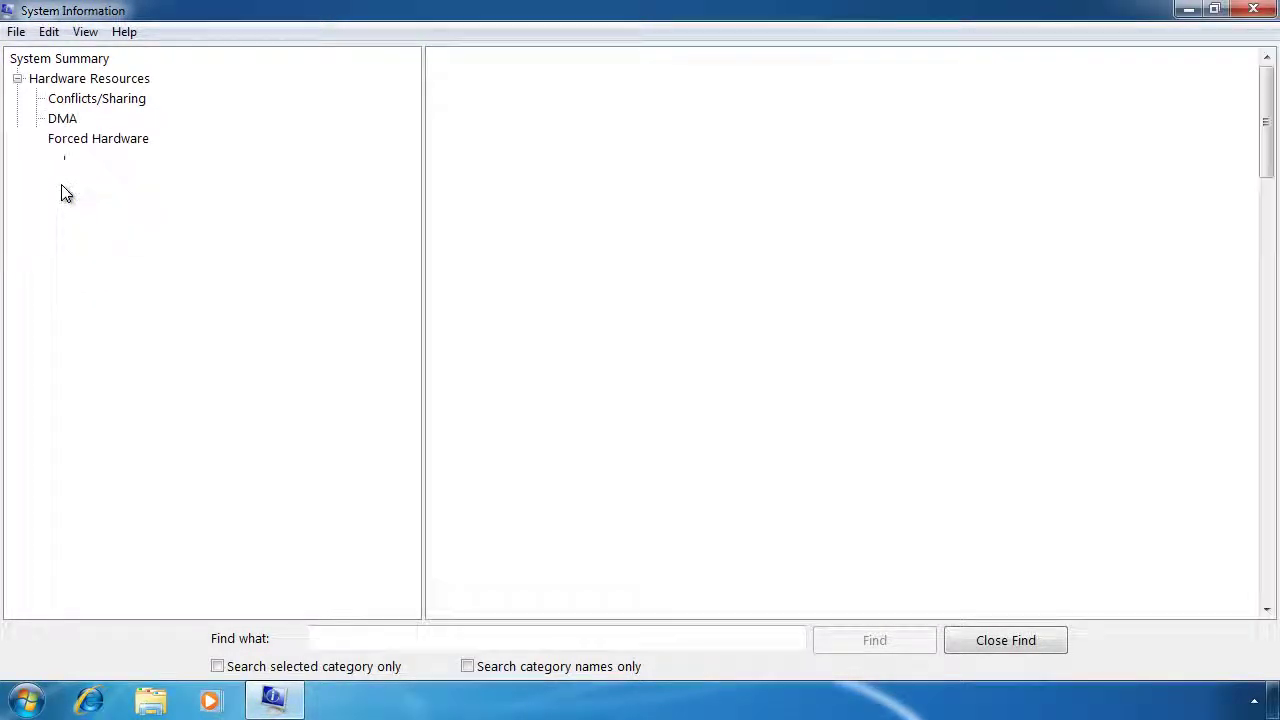
click(70, 202)
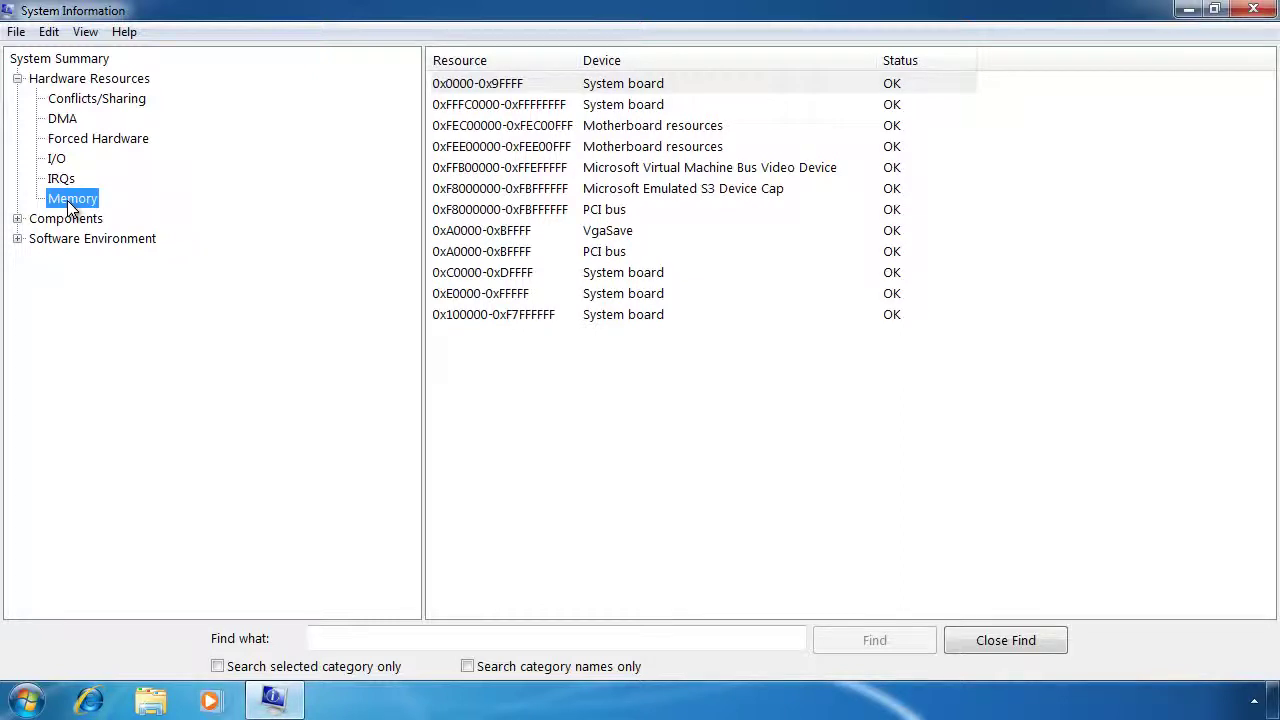
Expand Components and view the CD-ROM, network Adapter and multimedia Audio Codecs details.
click(18, 219)
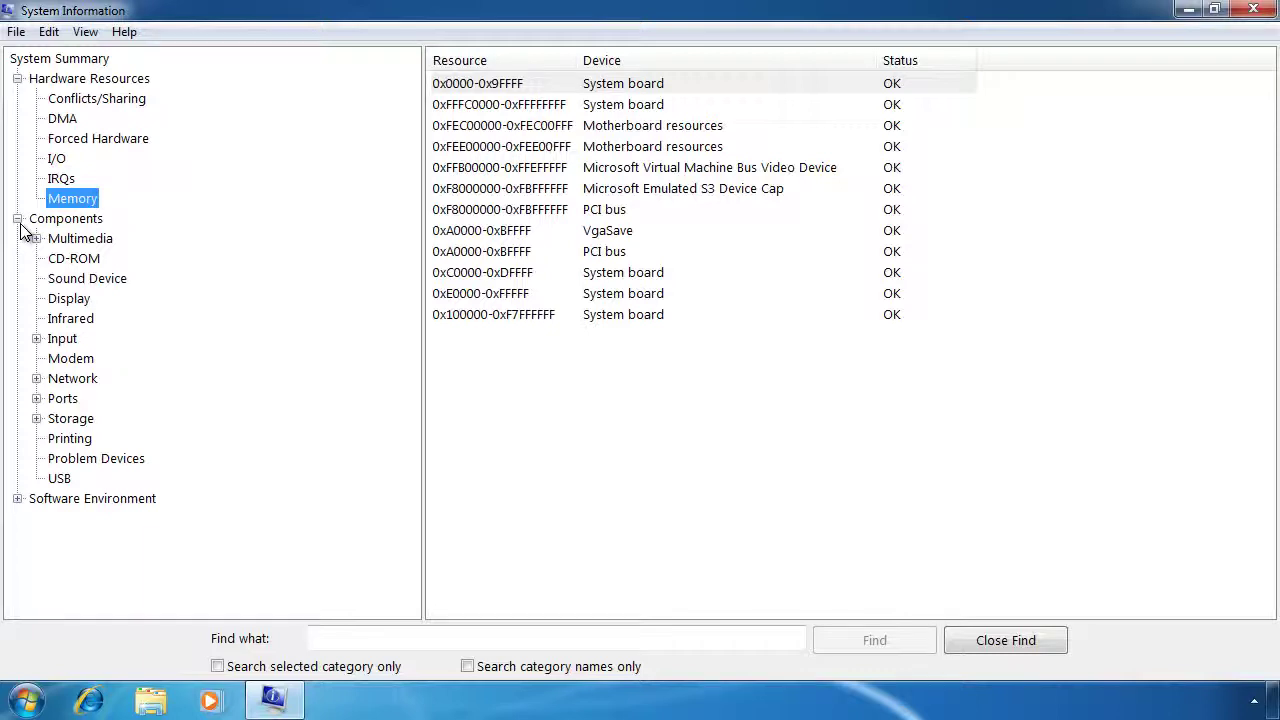
click(80, 262)
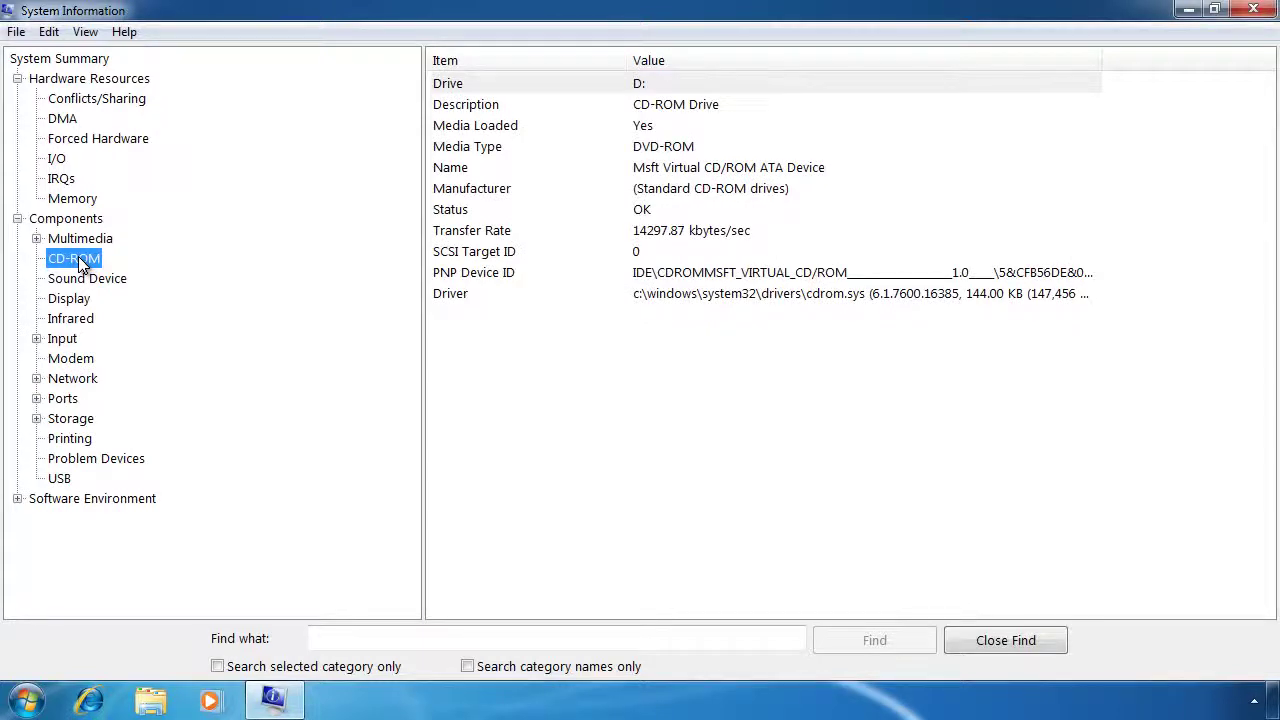
click(36, 378)
click(103, 401)
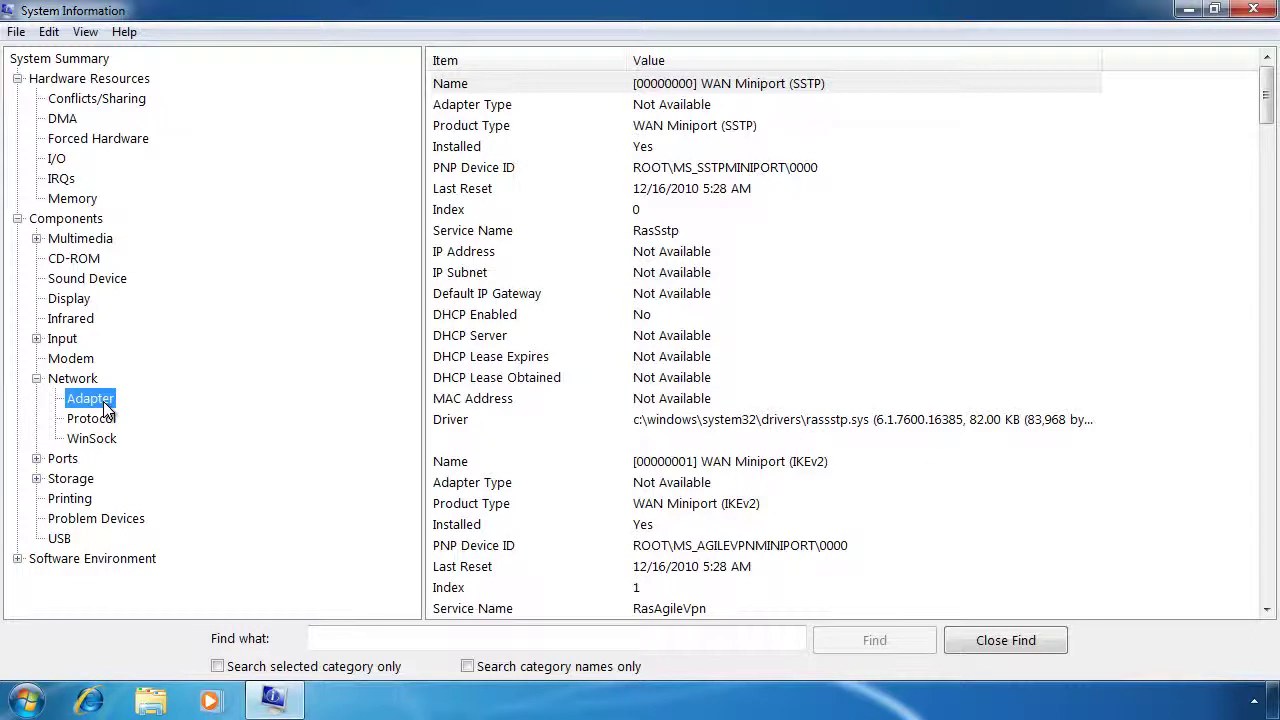
click(37, 240)
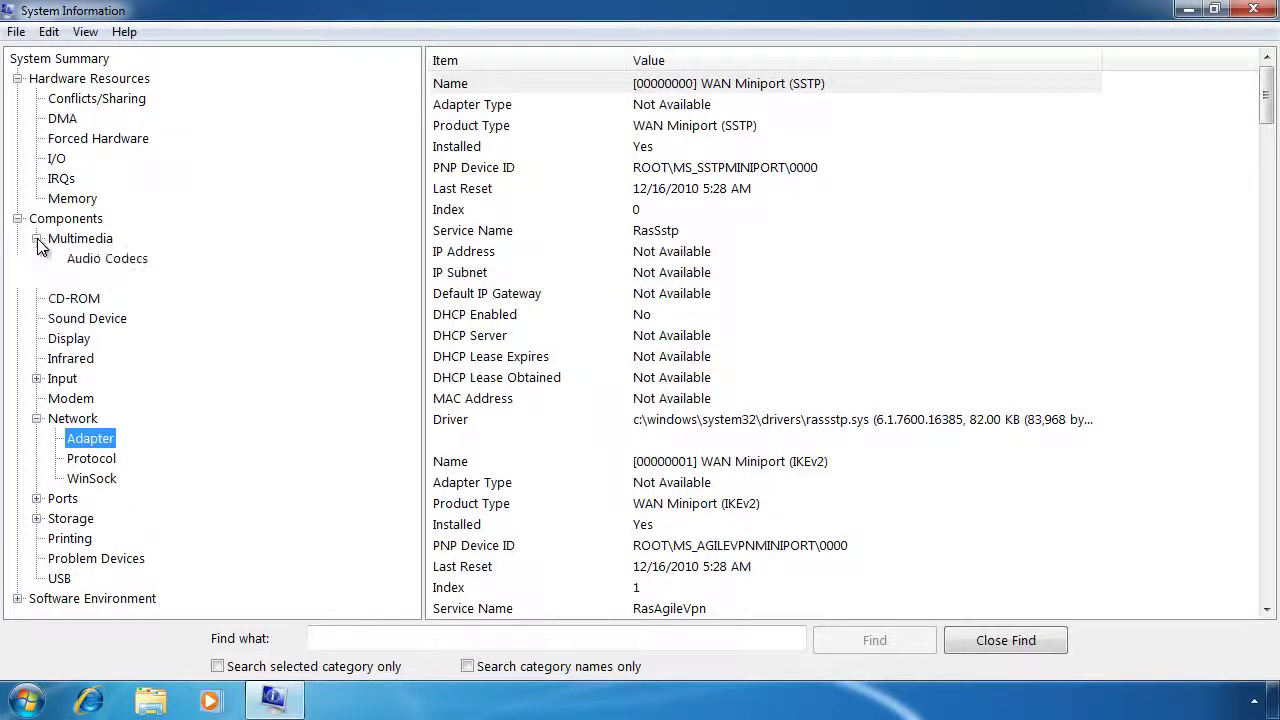
click(112, 264)
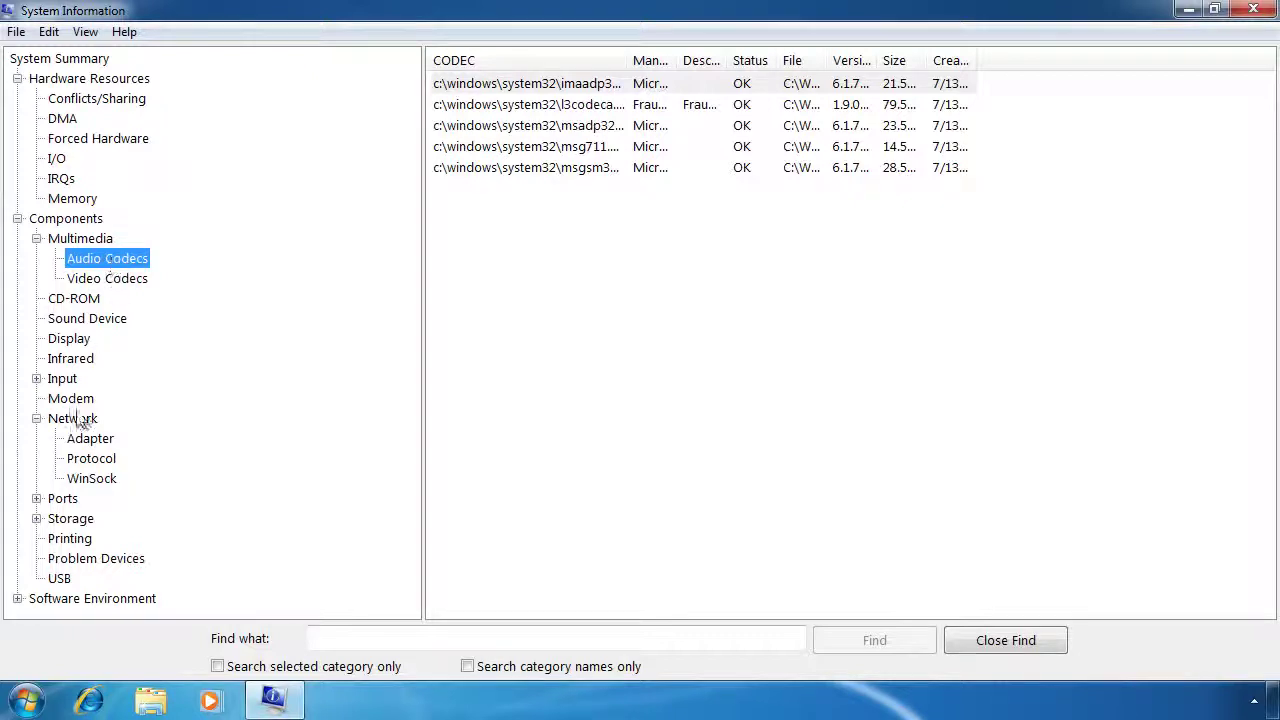
Expand Software Environment and view System Drivers with the File column widened to fit its paths, Environment Variables and Print Jobs.
click(20, 599)
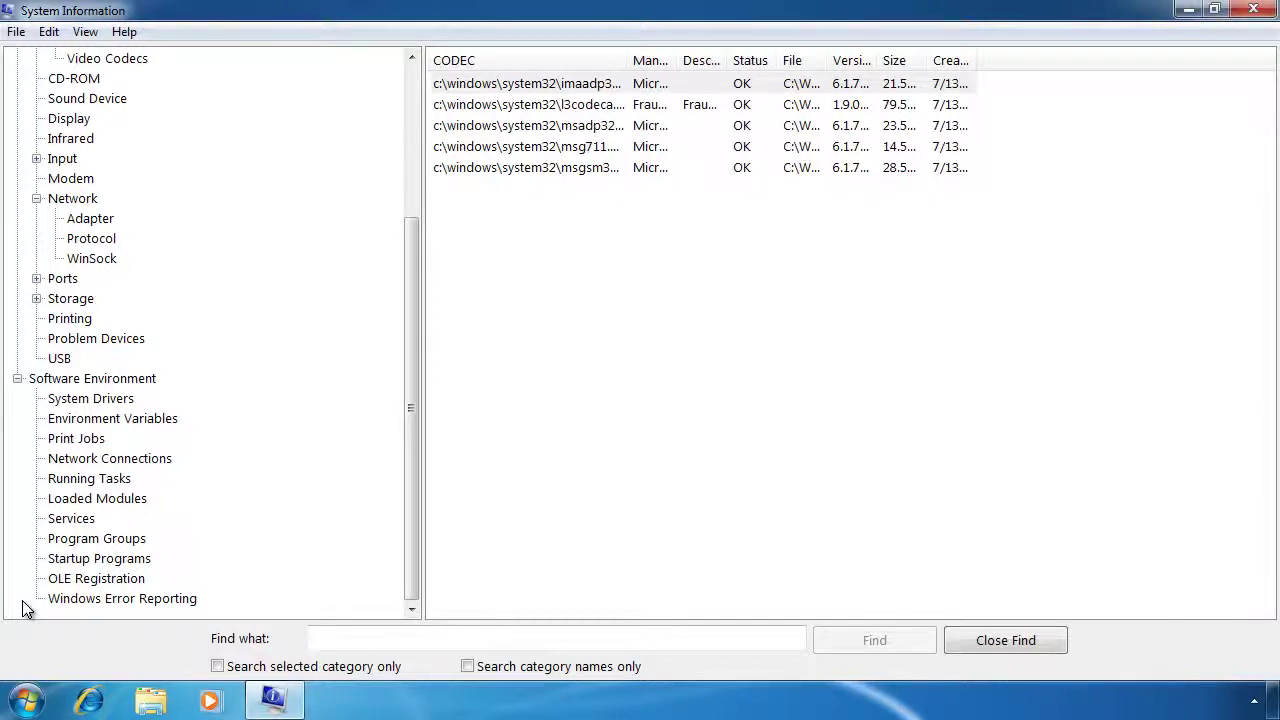
click(104, 400)
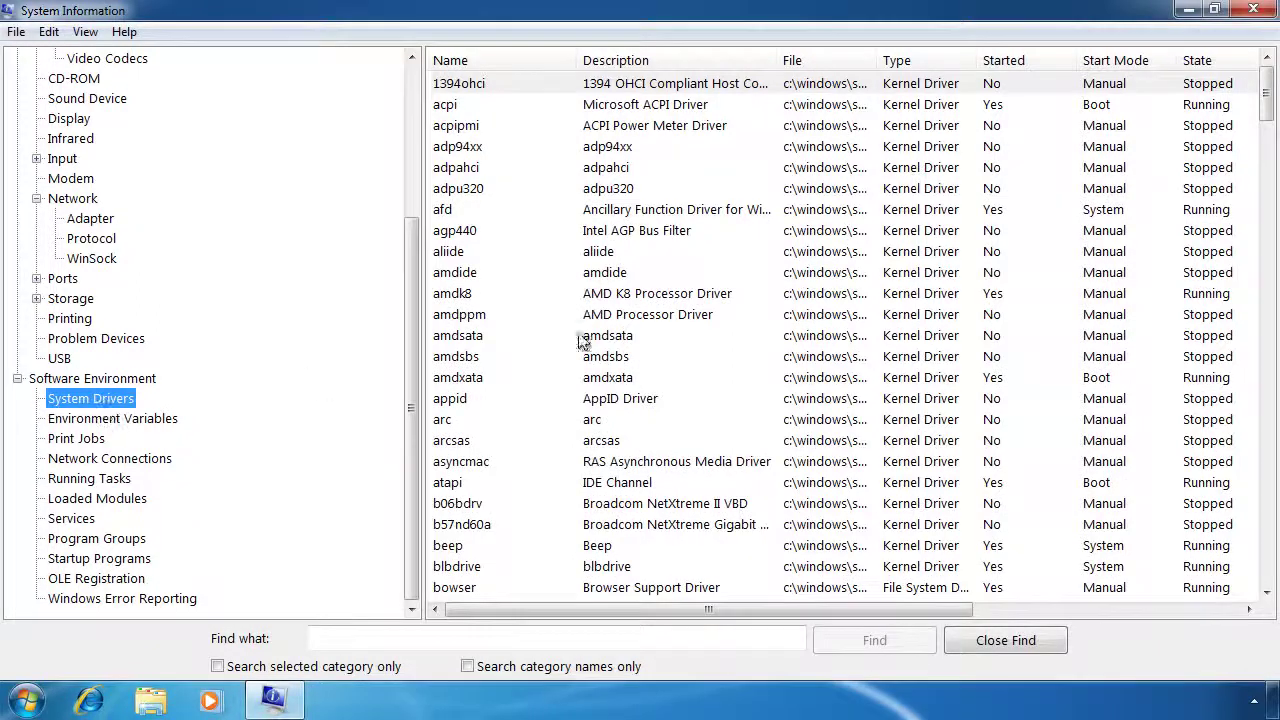
double_click(879, 60)
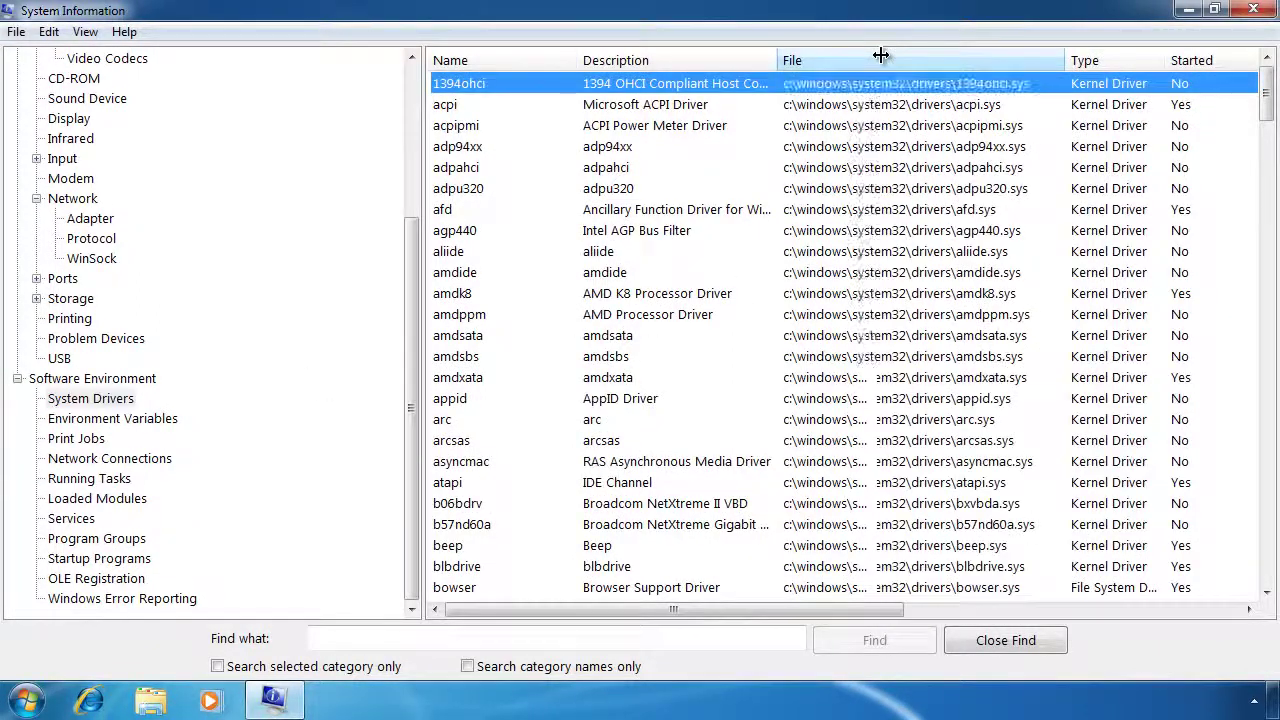
click(112, 420)
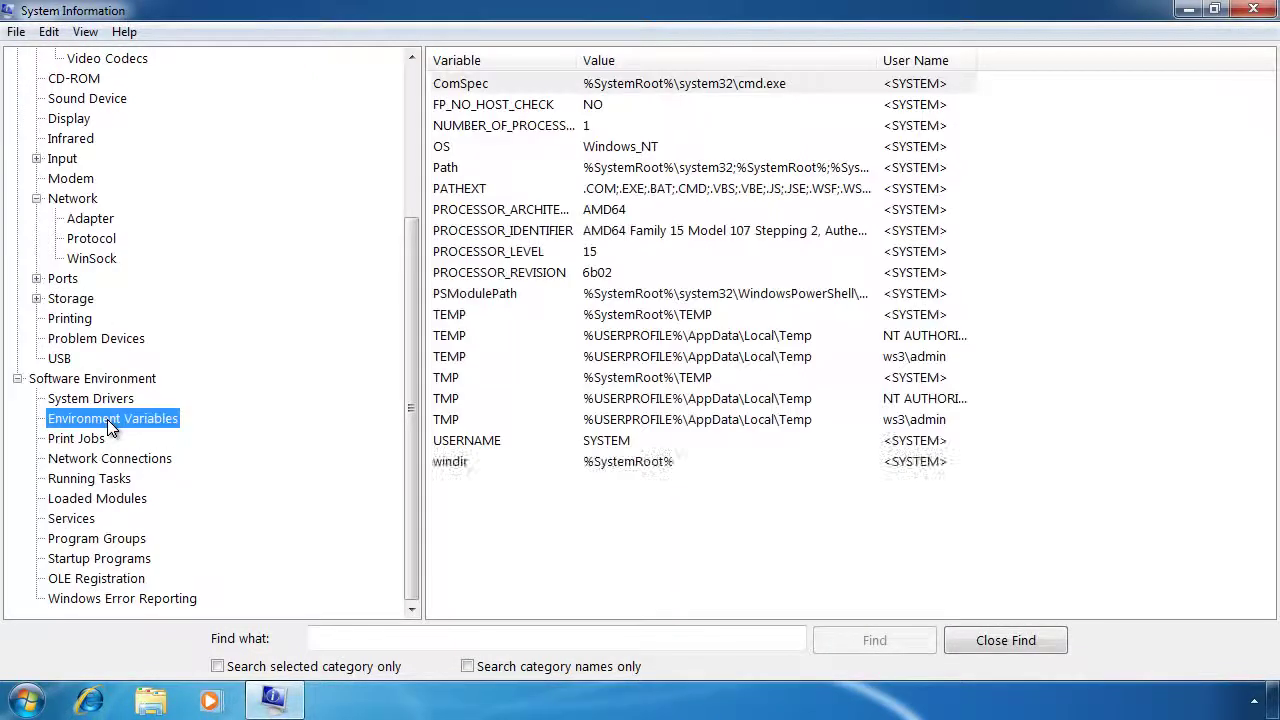
click(93, 440)
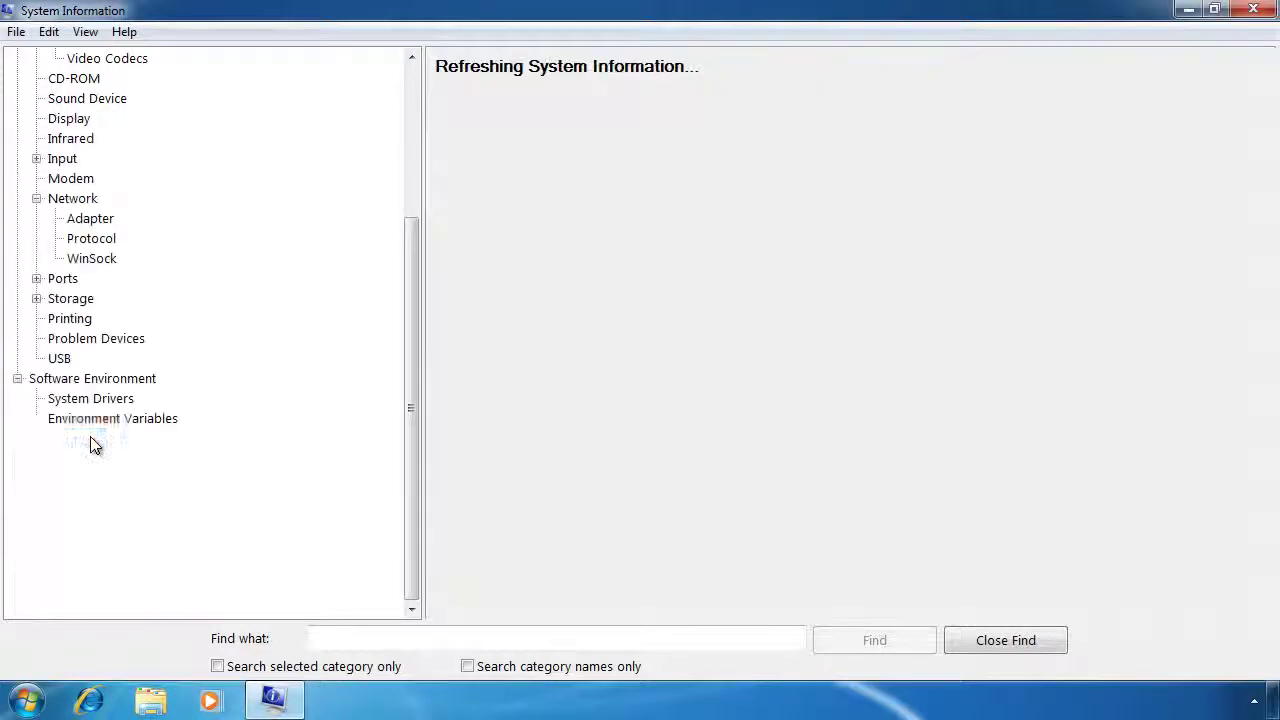